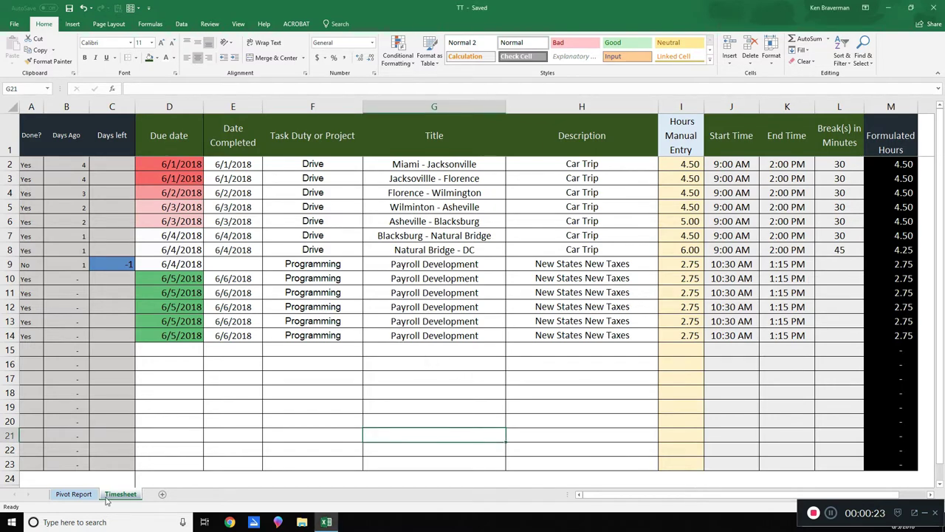
Review the Pivot Report sheet and the task entries on the Timesheet sheet.
click(74, 494)
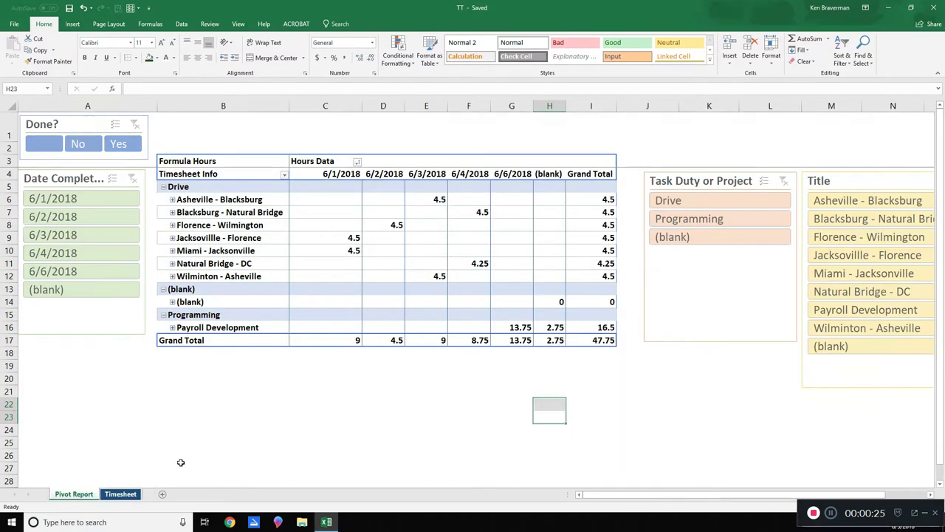
click(112, 494)
click(379, 398)
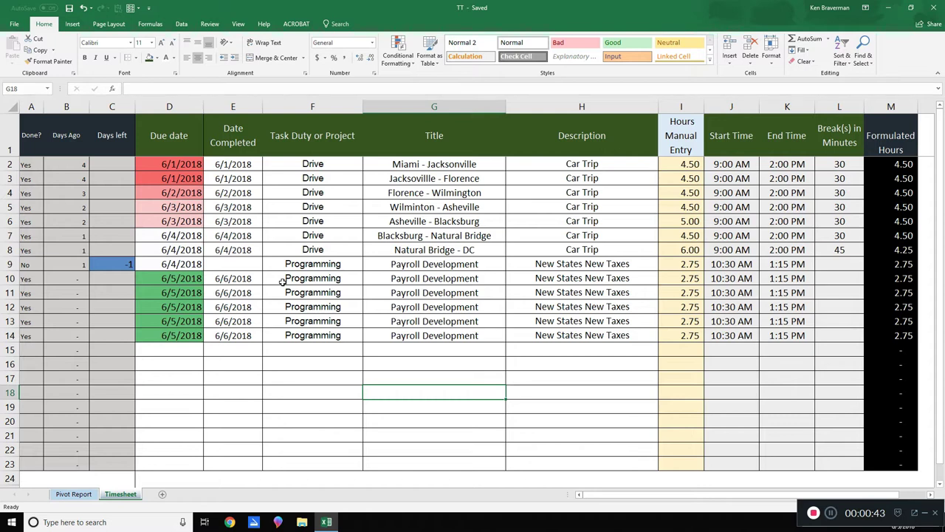
click(385, 290)
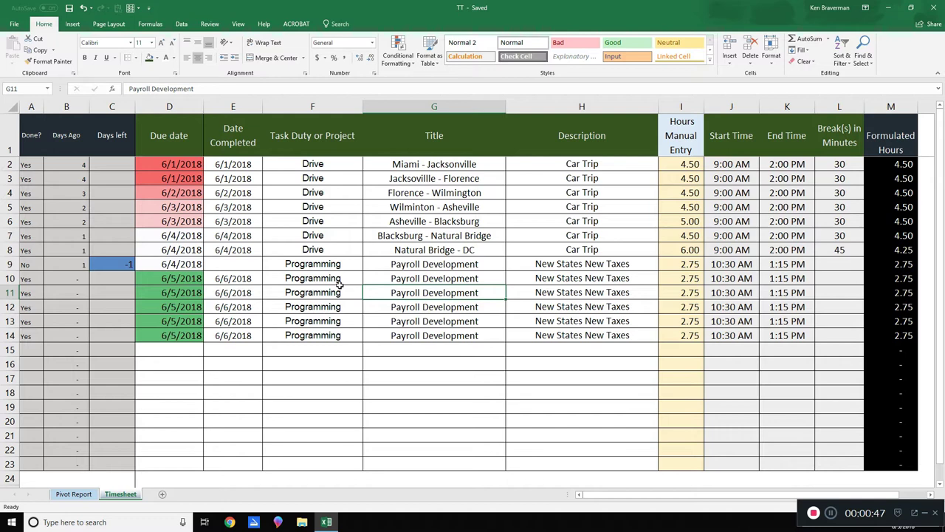
click(197, 154)
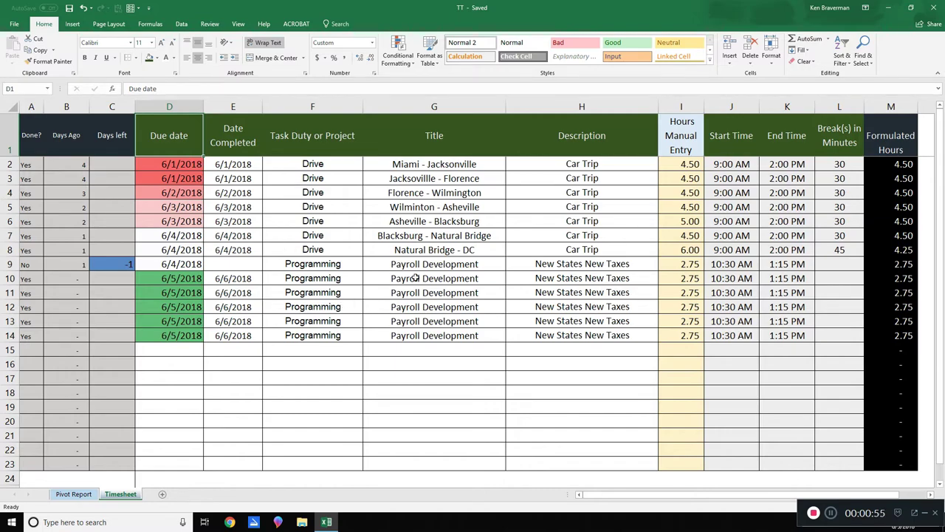
Examine the Done?, Days Ago and Days left columns of the timesheet up close.
ctrl+scroll(416, 278, up, 5)
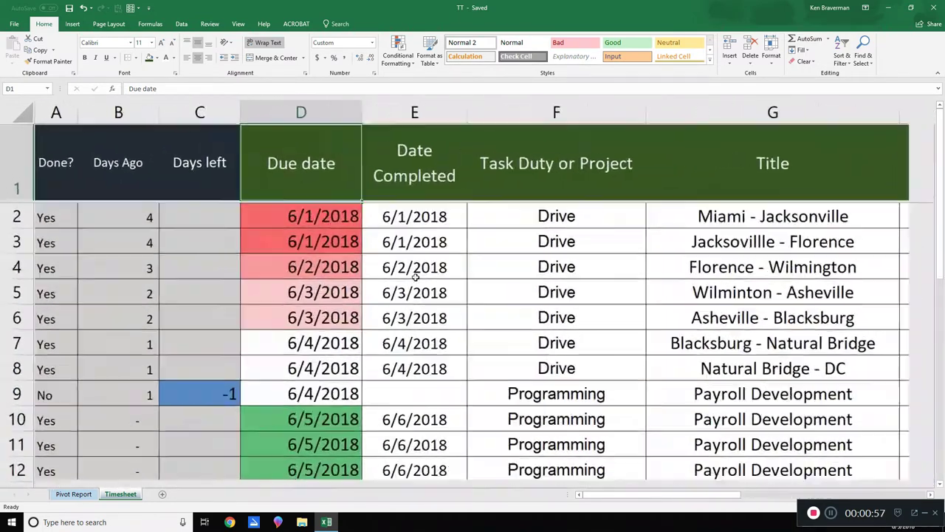
ctrl+scroll(415, 278, up, 3)
drag(75, 117, 270, 126)
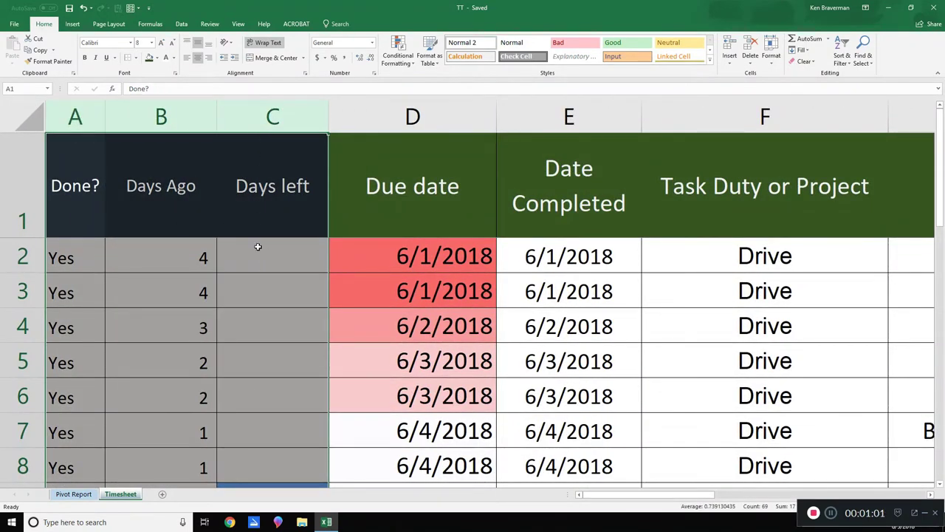
click(11, 255)
click(67, 196)
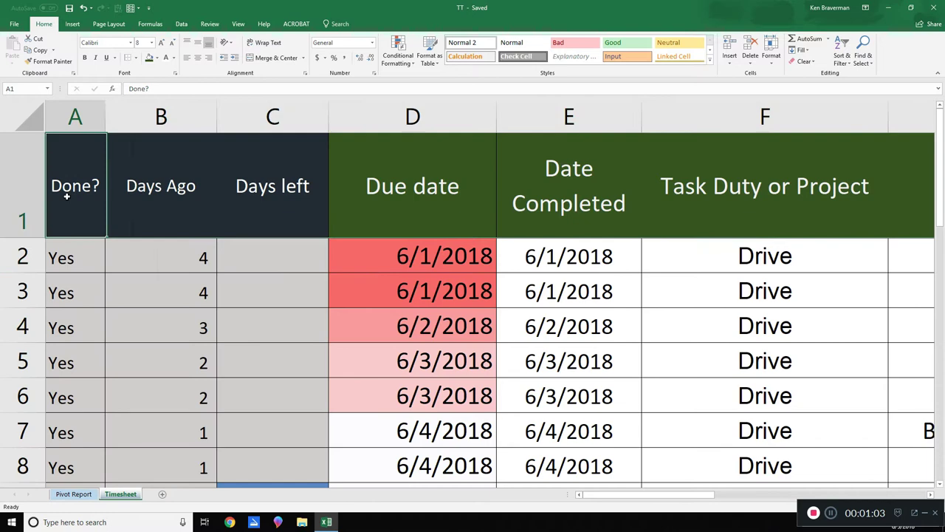
drag(66, 196, 319, 231)
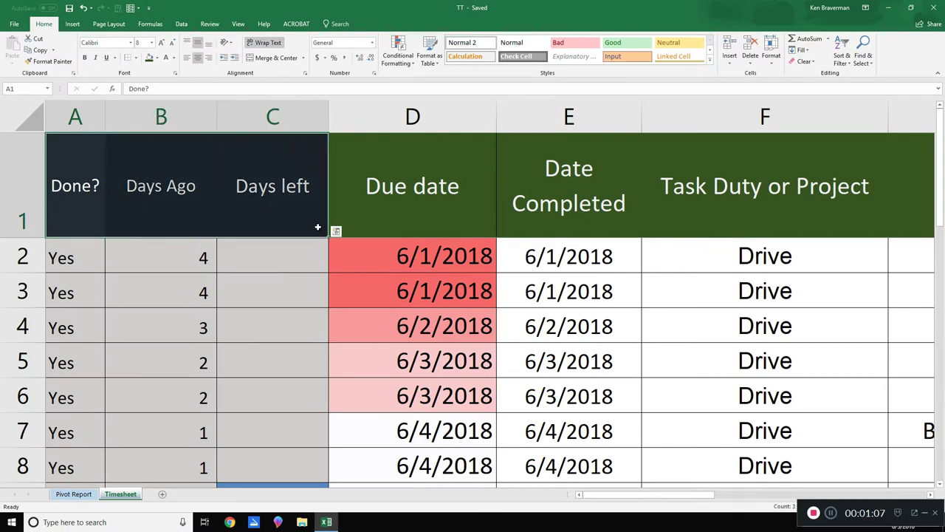
drag(71, 116, 249, 116)
click(249, 116)
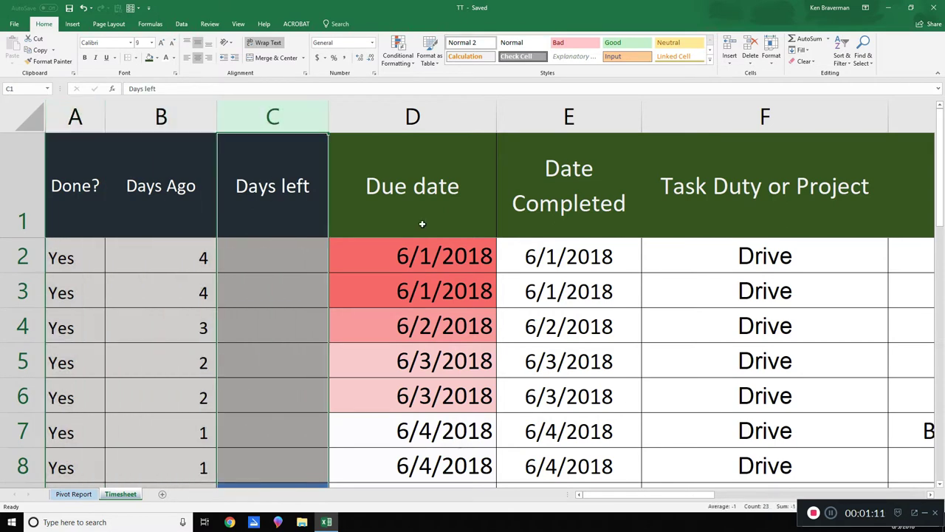
Examine the timesheet's entry columns from Due date through Title, including the dates in the first rows.
click(443, 279)
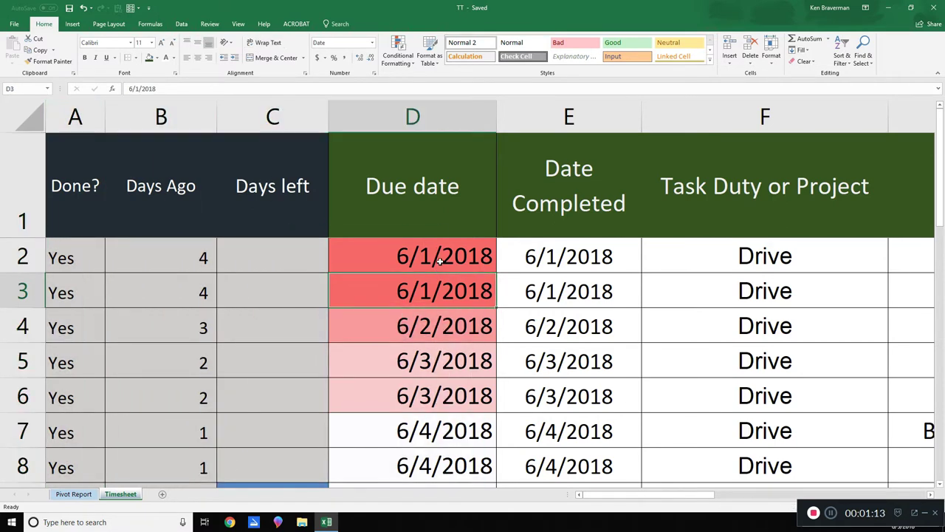
scroll(441, 260, down, 4)
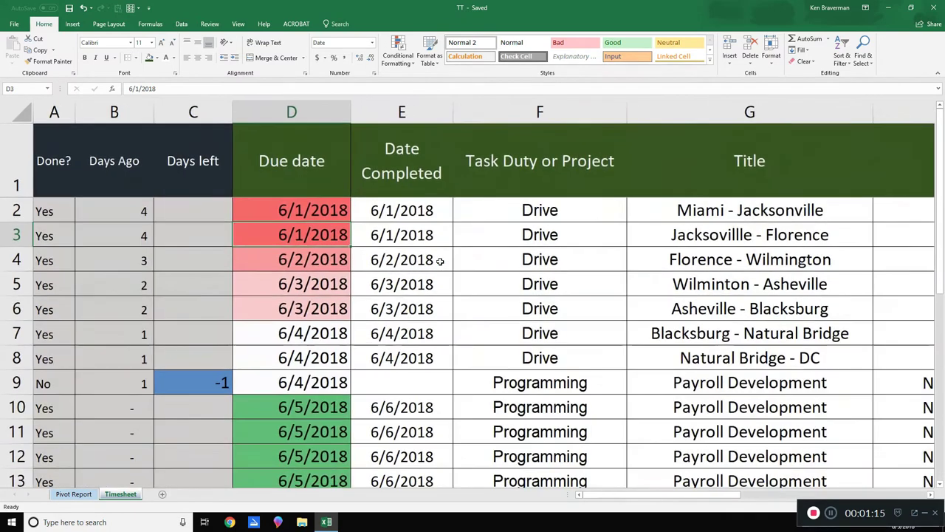
scroll(440, 260, down, 1)
click(262, 110)
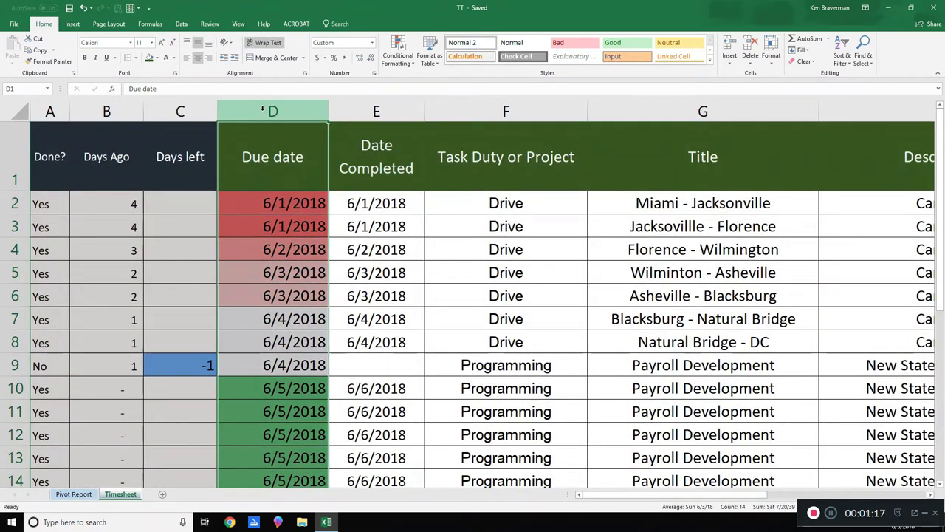
drag(262, 109, 606, 116)
click(499, 240)
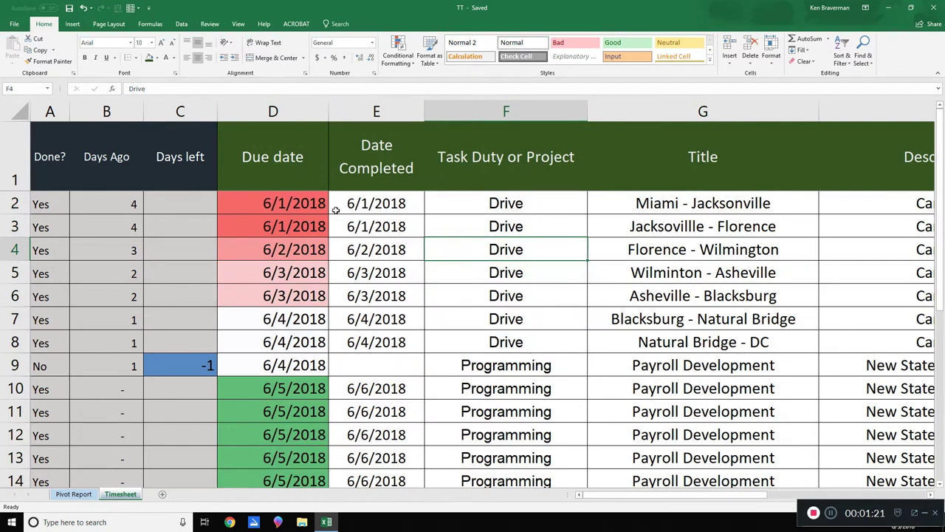
click(388, 246)
click(302, 198)
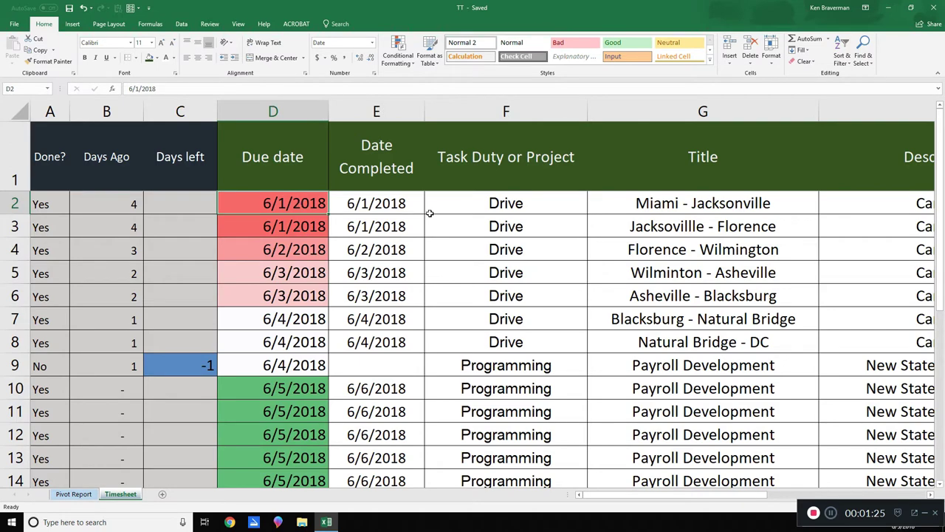
Enter 6/5 as the due date in the first empty timesheet row, row 15.
ctrl+scroll(431, 211, down, 1)
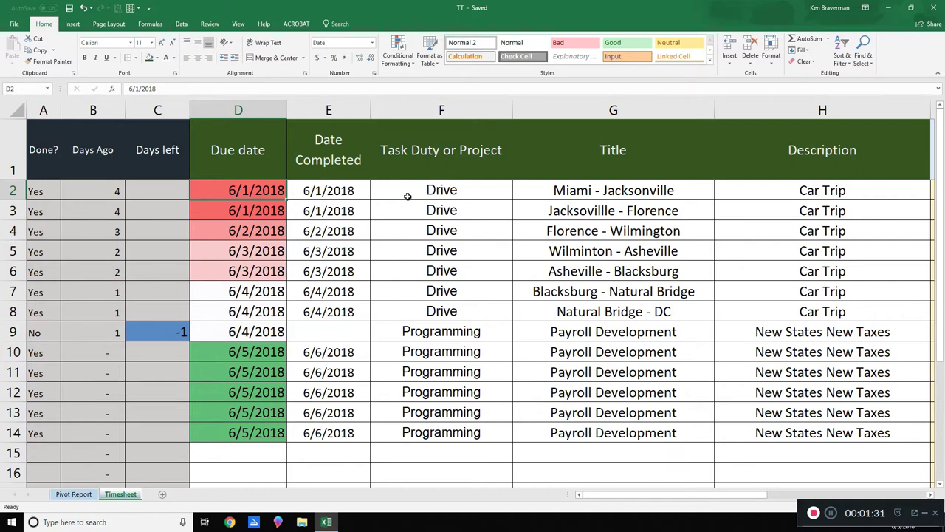
scroll(407, 196, down, 2)
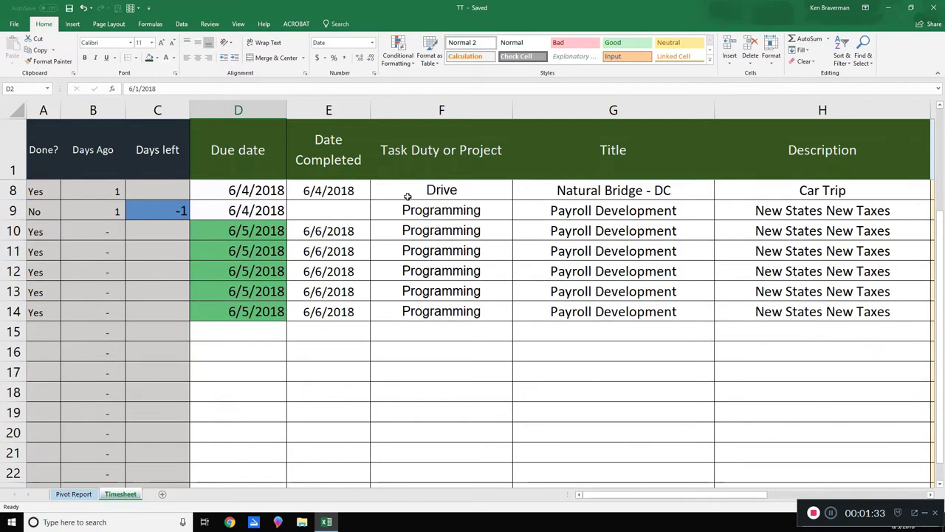
ctrl+scroll(407, 196, down, 1)
ctrl+scroll(407, 196, down, 1)
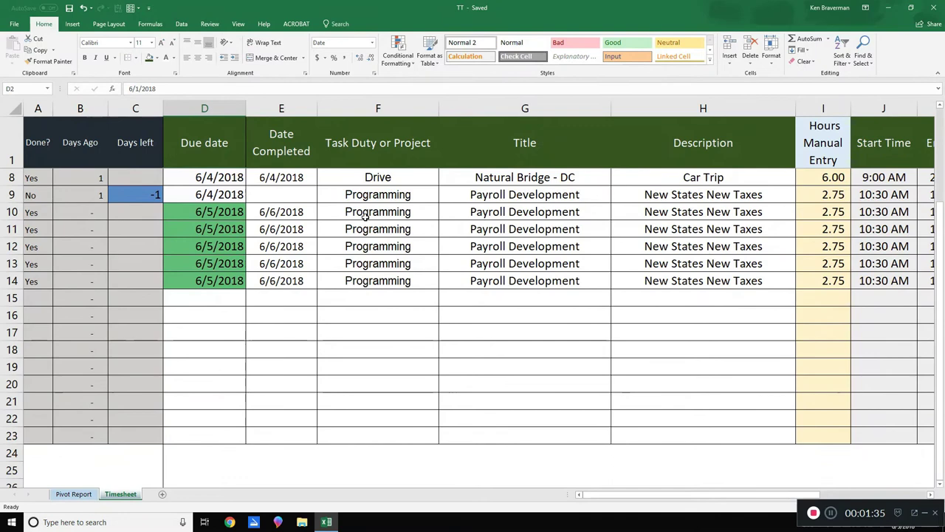
click(215, 298)
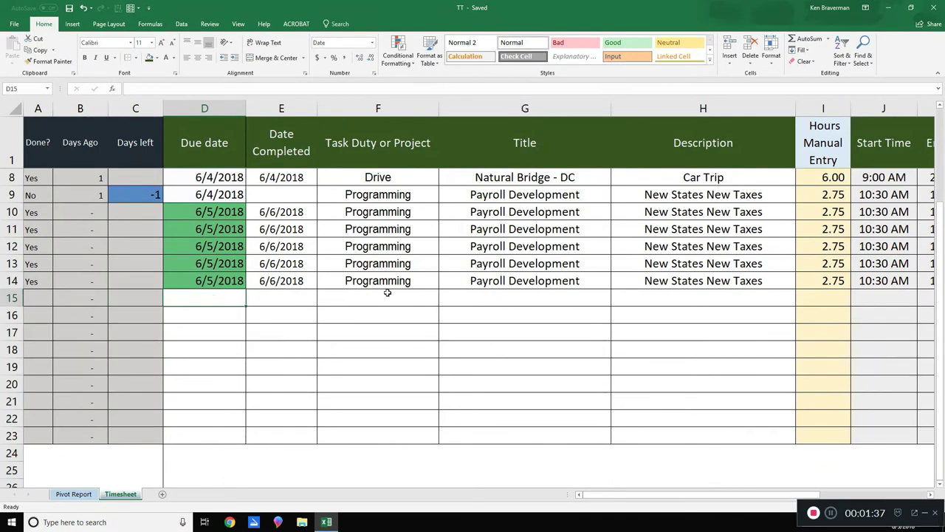
text(6/5)
key(Return)
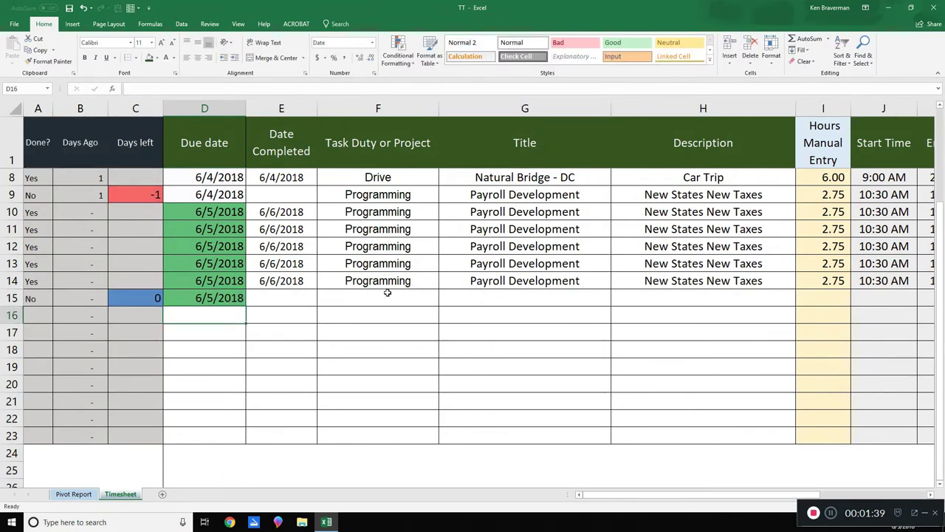
Enter "Create Video" as the task duty or project in row 15.
click(291, 298)
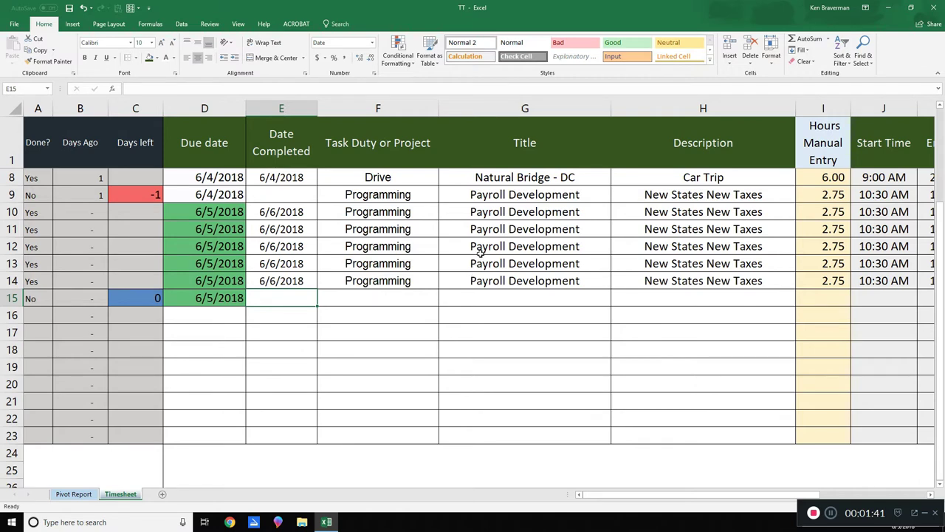
click(401, 295)
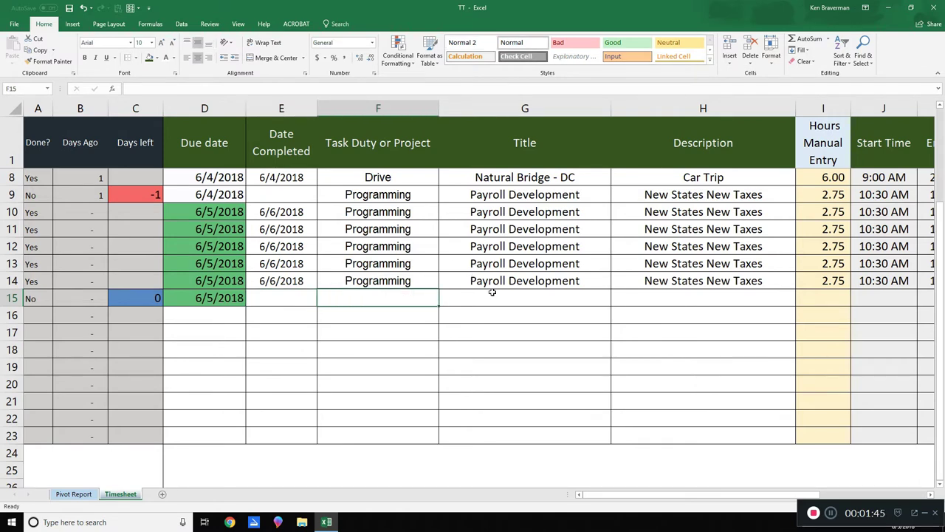
text(Create Video)
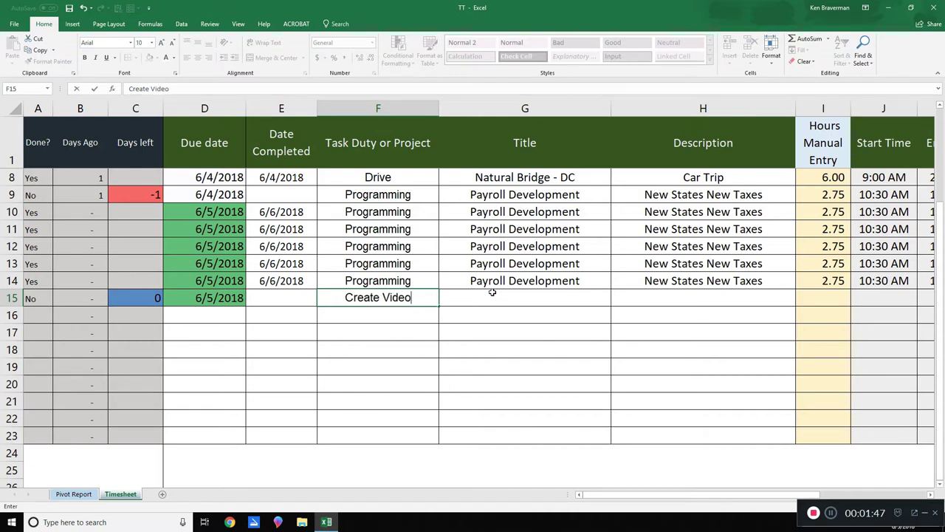
Give the Create Video entry the title "Timesheet Video and Tuotiral" and the description "Whatevs".
click(492, 292)
text(T)
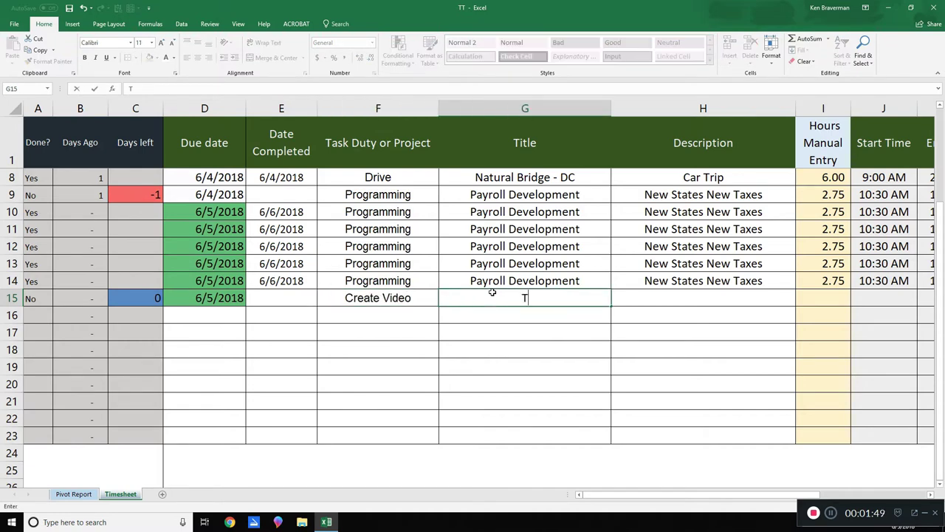
text(imesheet Video)
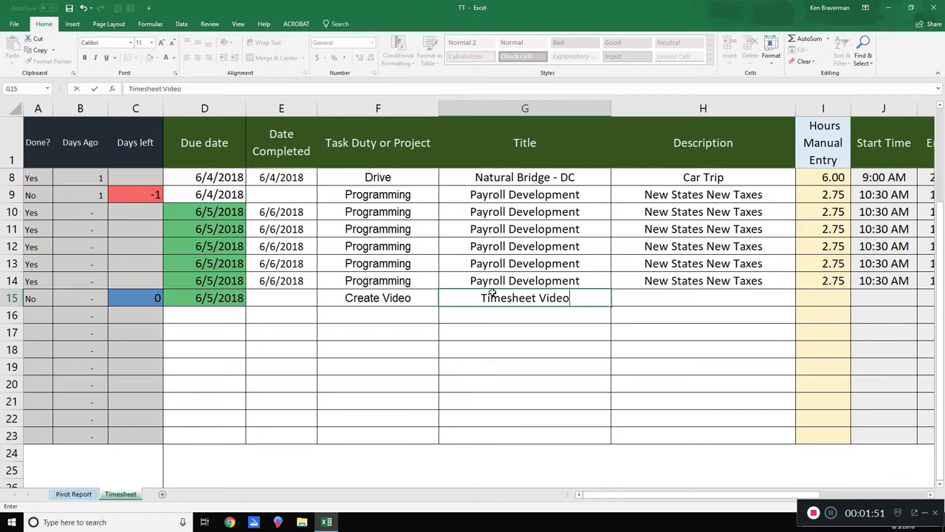
text( and Tuotiral)
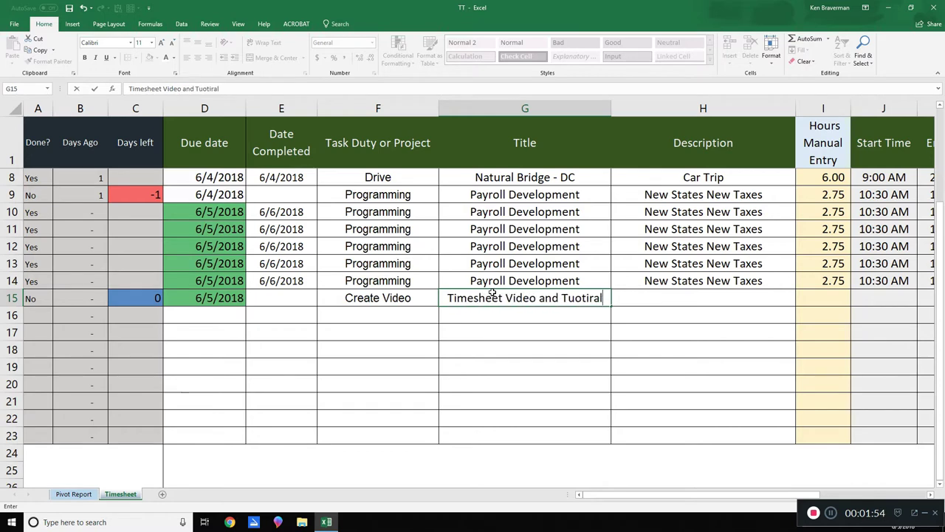
key(Tab)
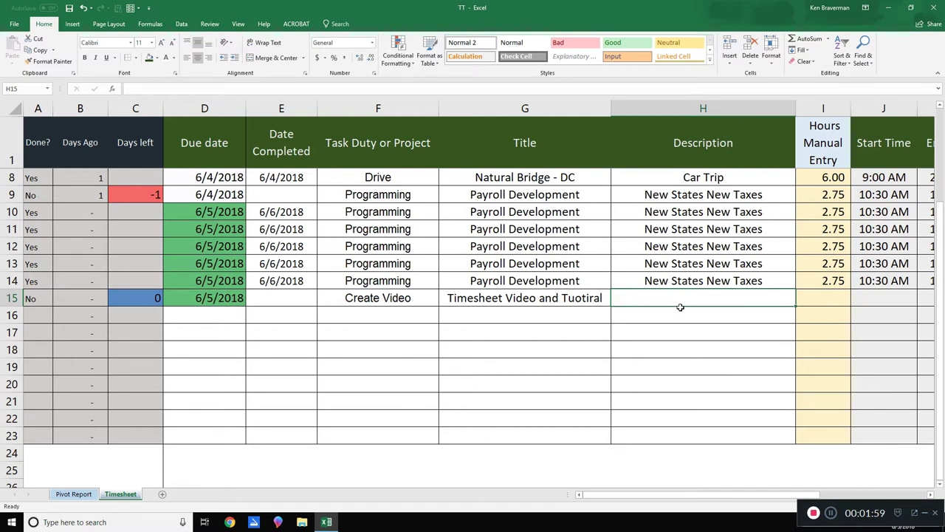
text(Whatevs)
key(Tab)
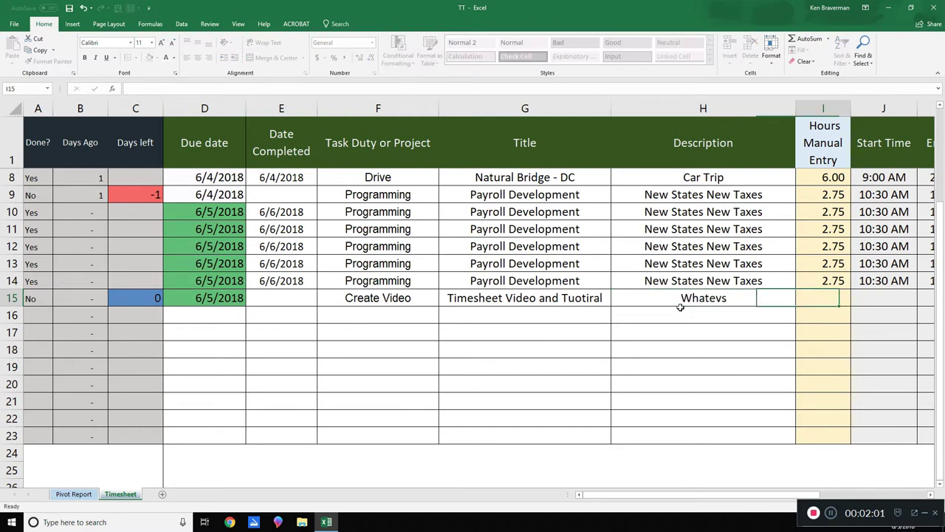
Try a manual hours entry of 8 for the Create Video row and undo it.
scroll(636, 413, down, 1)
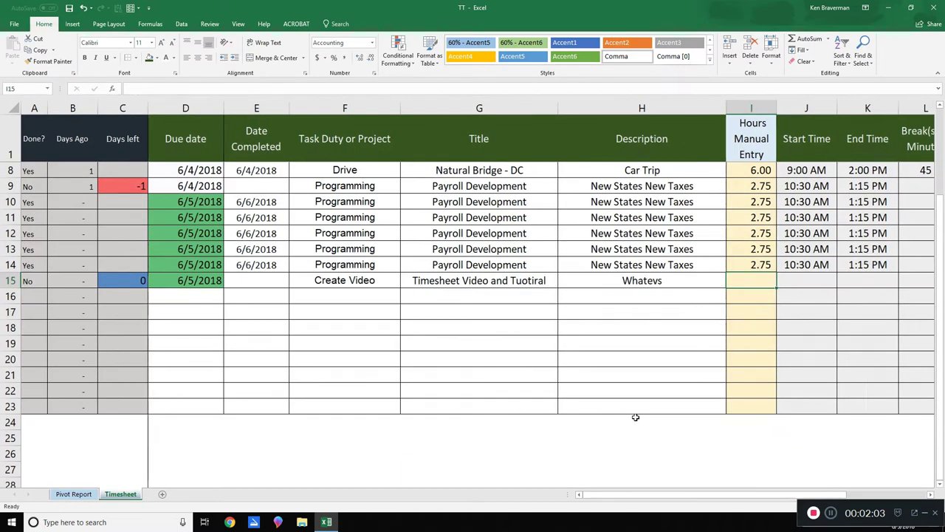
drag(657, 497, 715, 498)
click(610, 296)
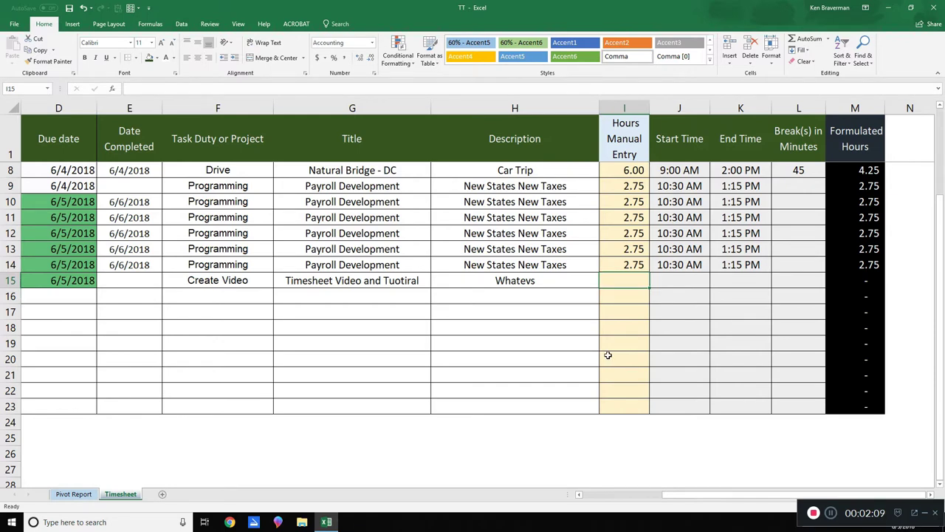
text(8)
key(Return)
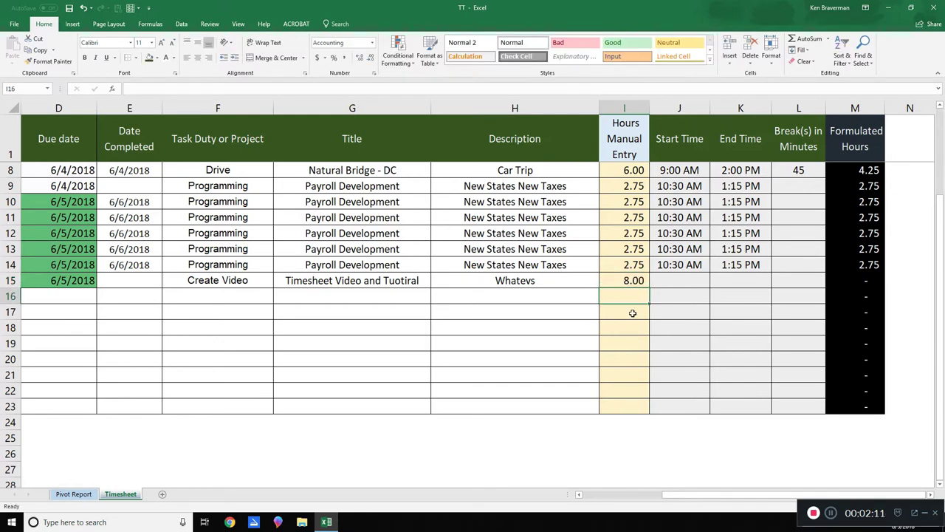
key(ctrl+z)
Enter a start time of 1:00 PM and an end time of 2:30 PM for the Create Video row.
key(Tab)
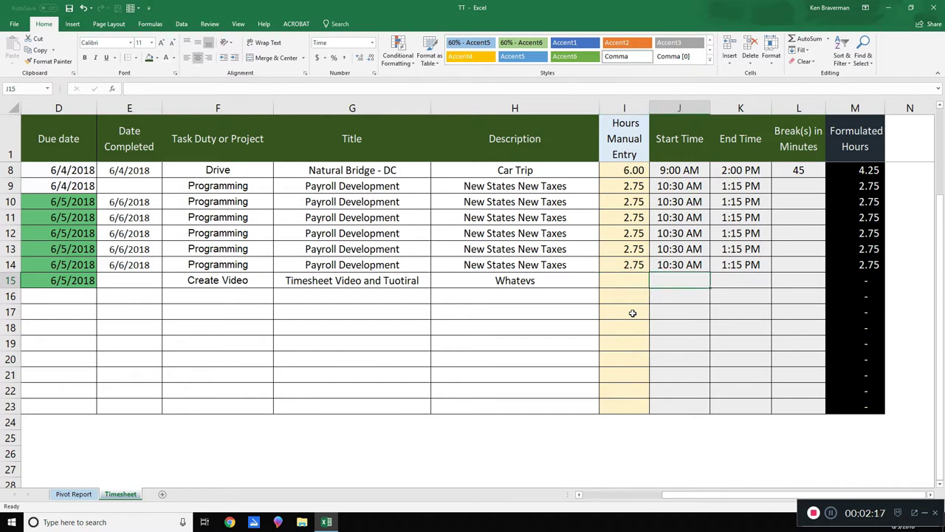
text(1:00 PM)
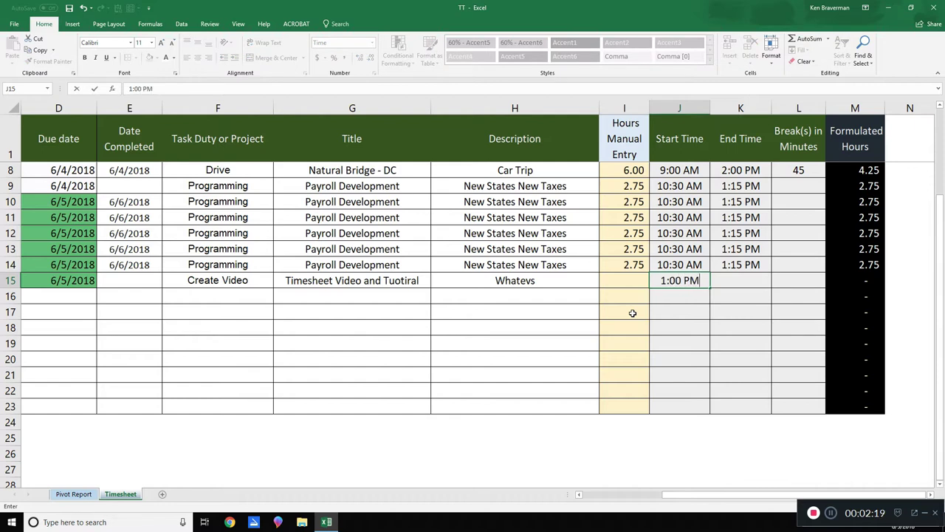
key(Tab)
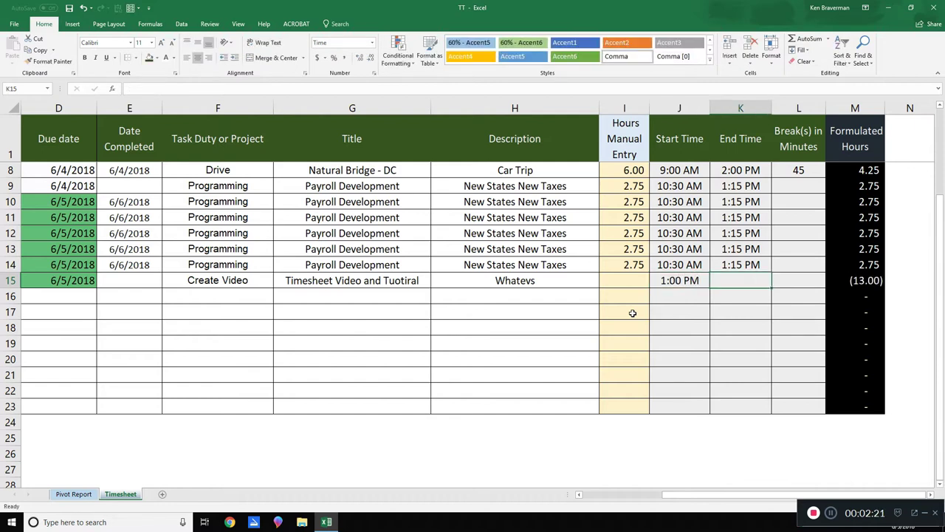
text(2:30)
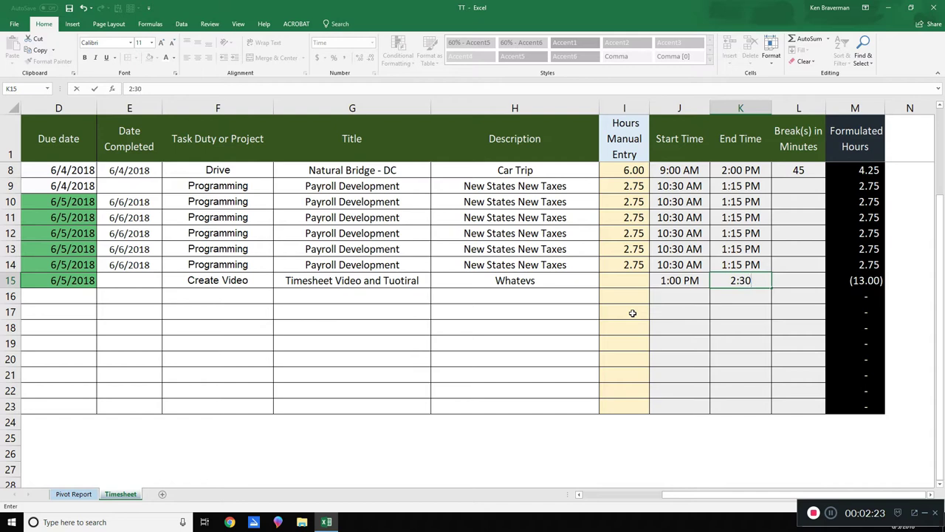
text( PM)
key(Tab)
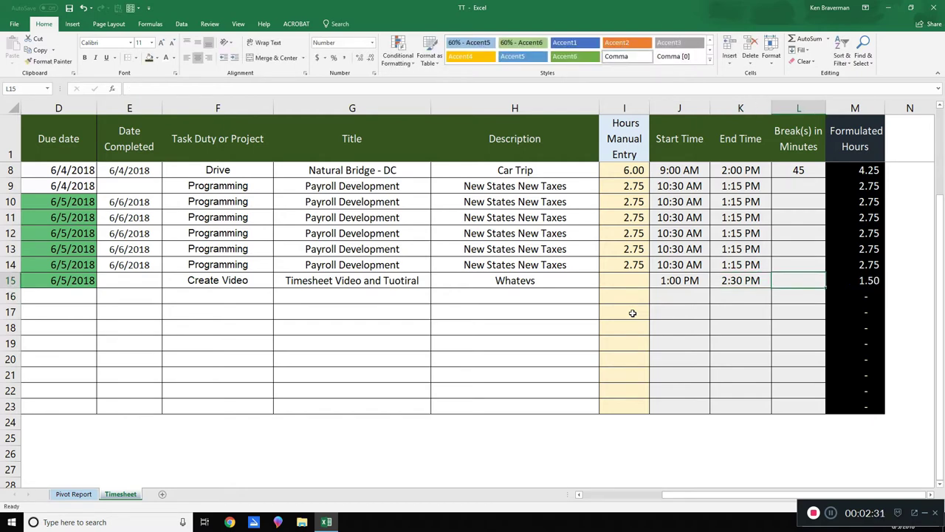
Enter a 15-minute break for the Create Video row.
text(15)
key(Return)
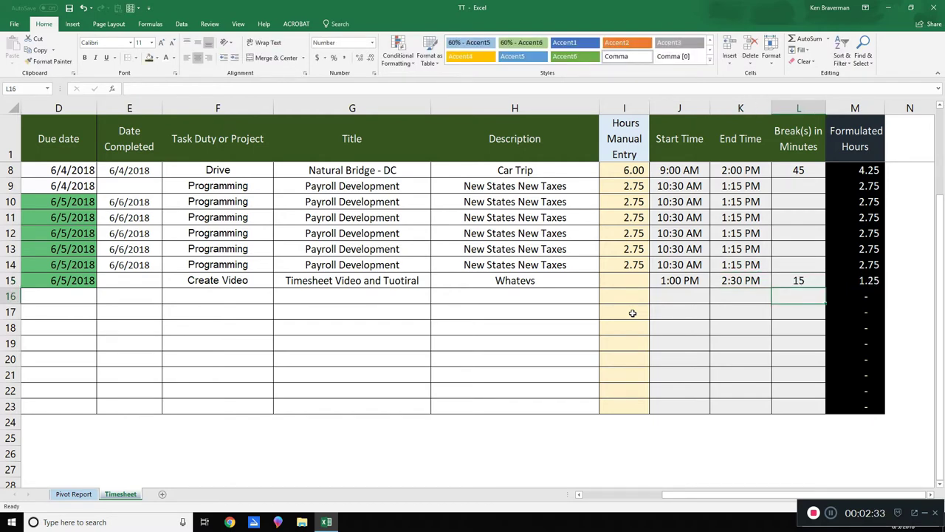
Examine how the Create Video row's formulated hours derive from its start time, end time and break minutes.
click(795, 279)
click(875, 281)
scroll(724, 360, up, 3)
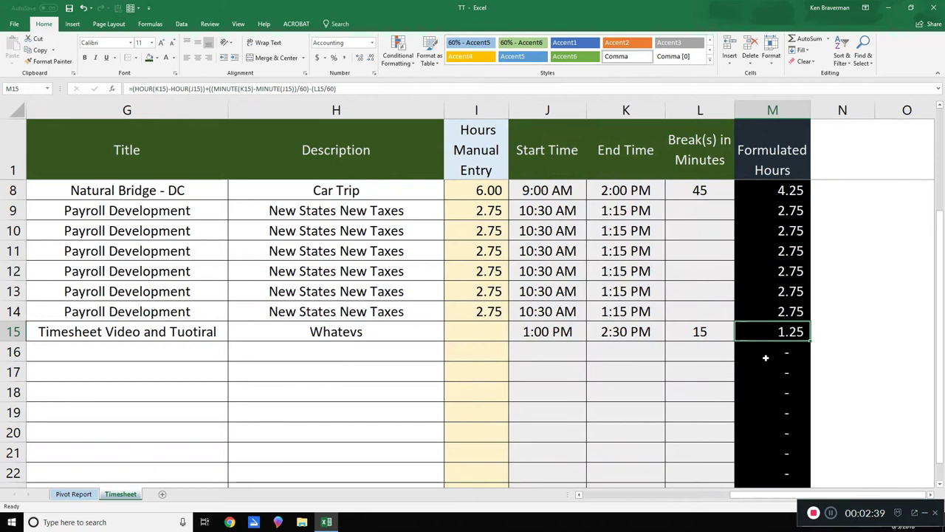
click(543, 332)
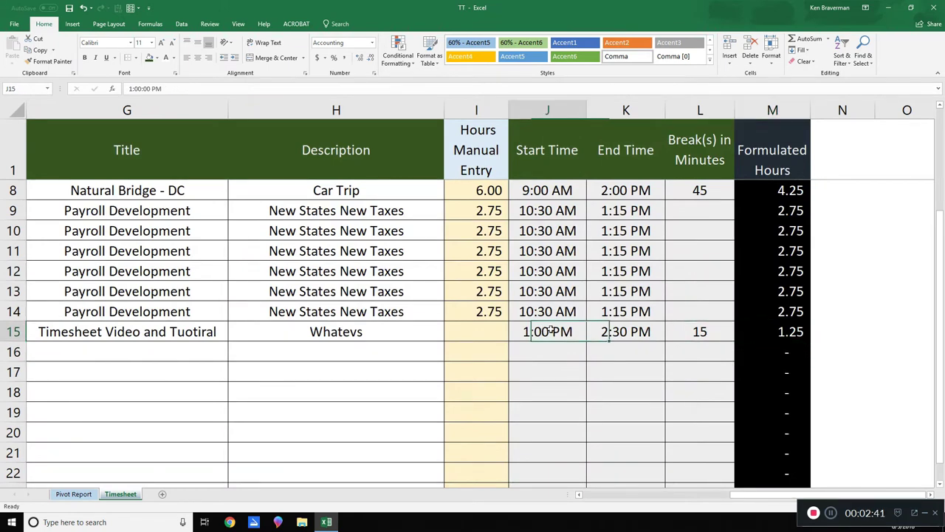
click(614, 334)
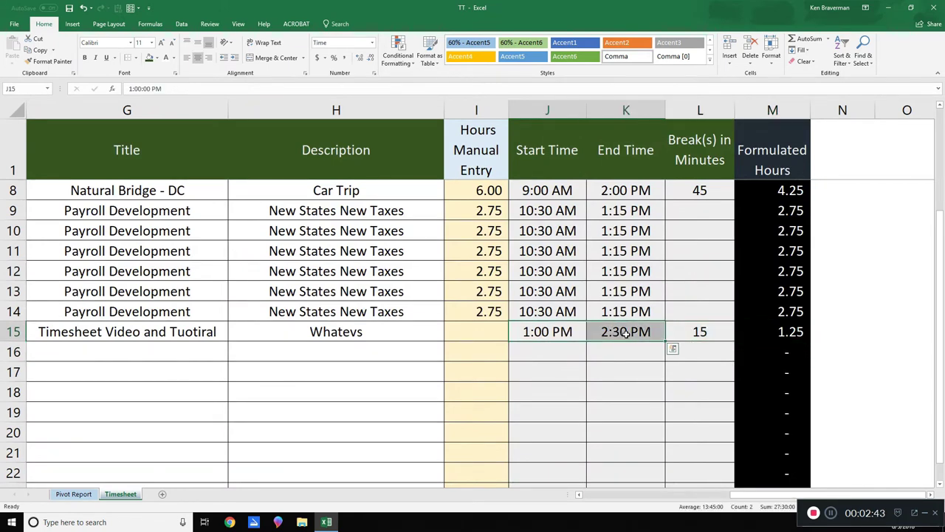
click(698, 333)
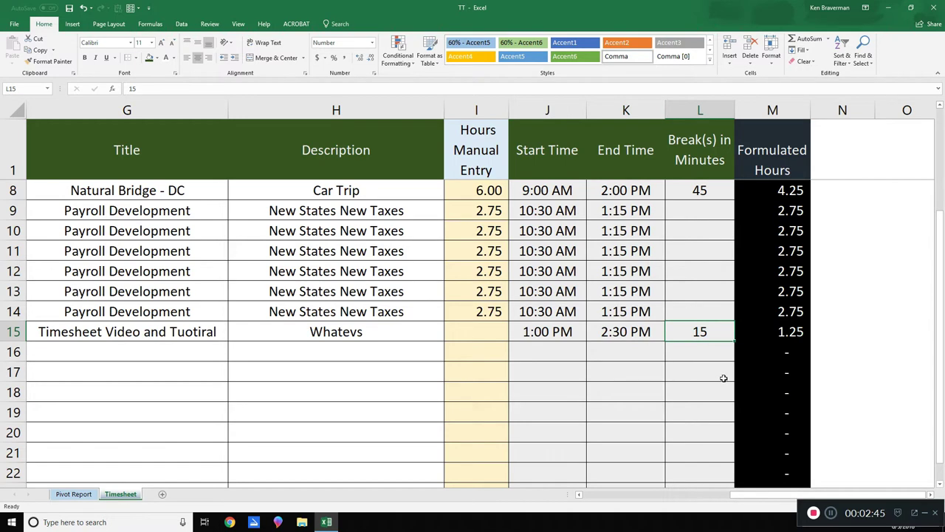
click(779, 333)
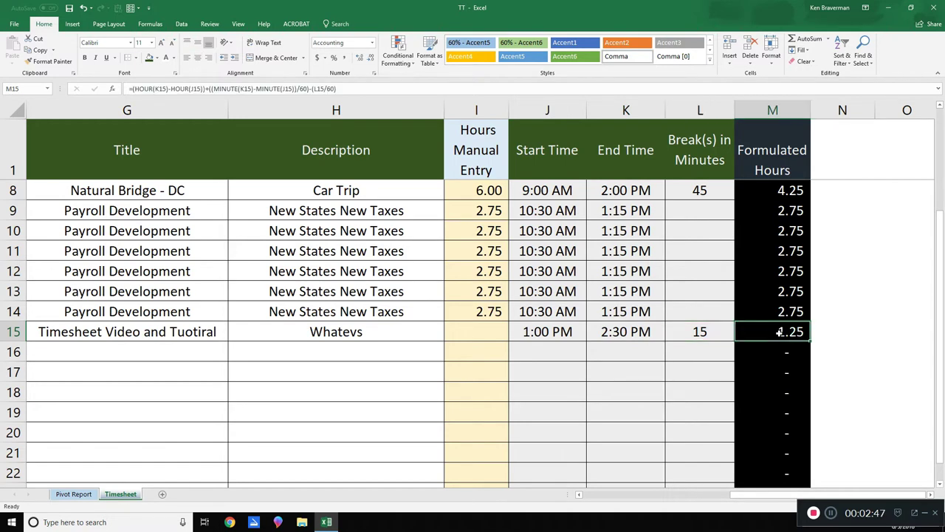
click(578, 332)
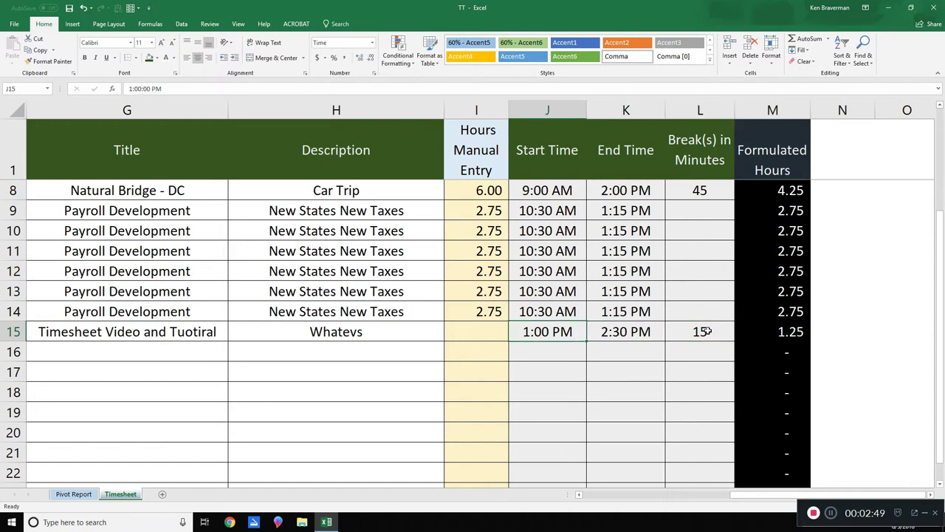
Enter 1.25 as the manual hours for the Create Video row.
scroll(753, 329, down, 1)
click(469, 315)
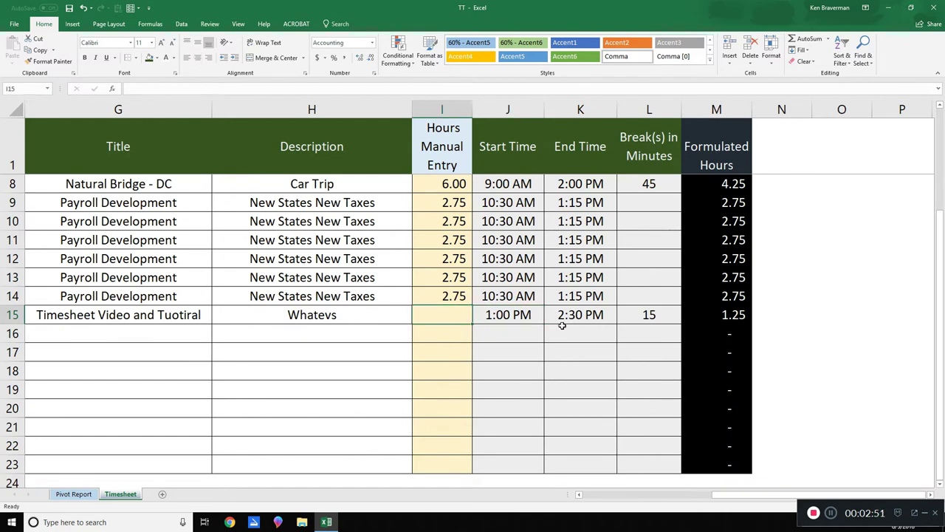
text(1.25)
key(Return)
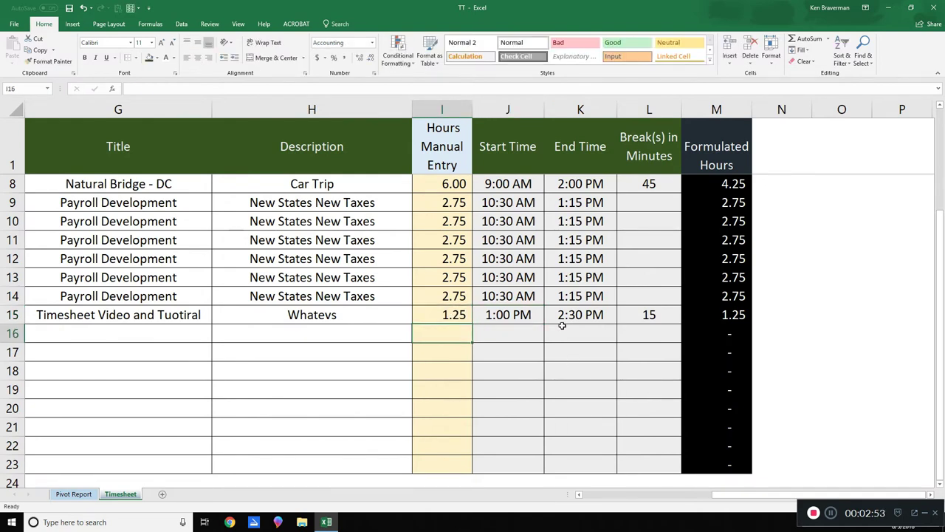
Enter 6/5 as the completion date of the Create Video row.
drag(751, 495, 591, 500)
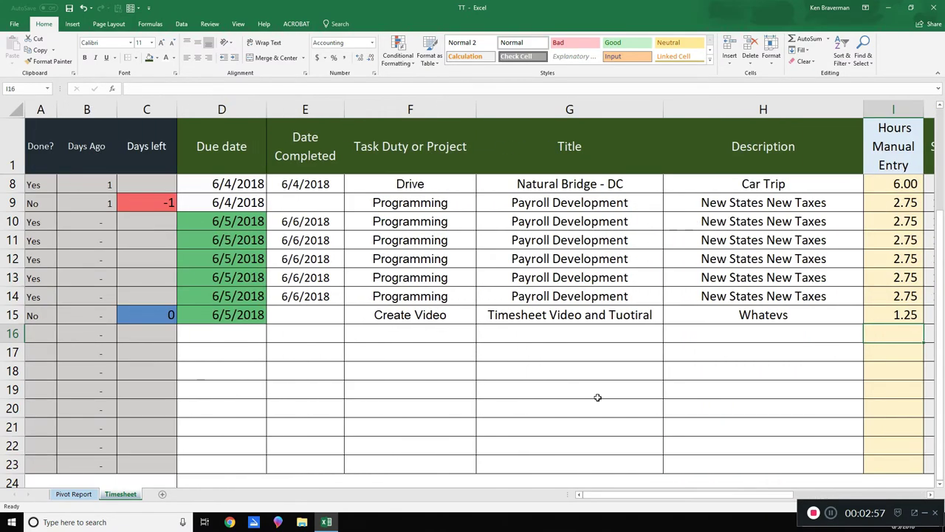
ctrl+scroll(604, 386, down, 2)
ctrl+scroll(603, 387, down, 1)
scroll(603, 386, up, 2)
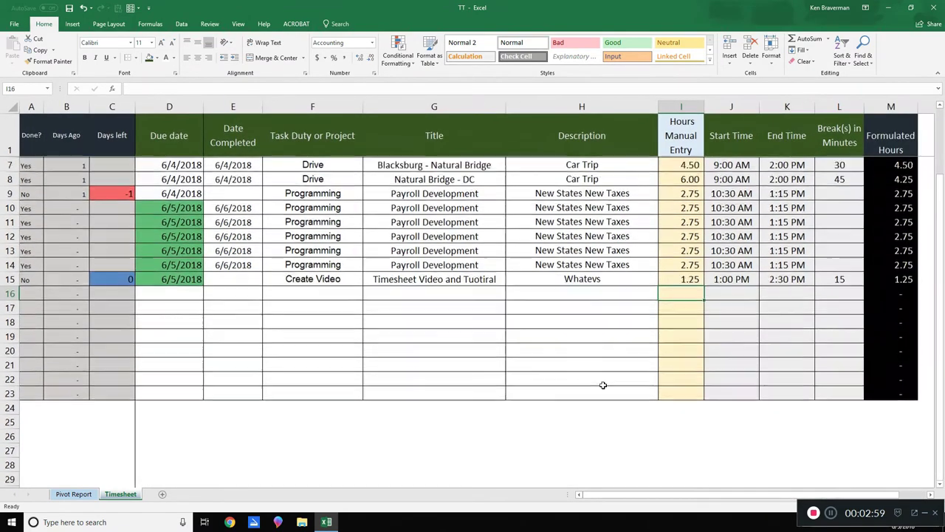
drag(235, 192, 488, 264)
click(382, 300)
click(235, 350)
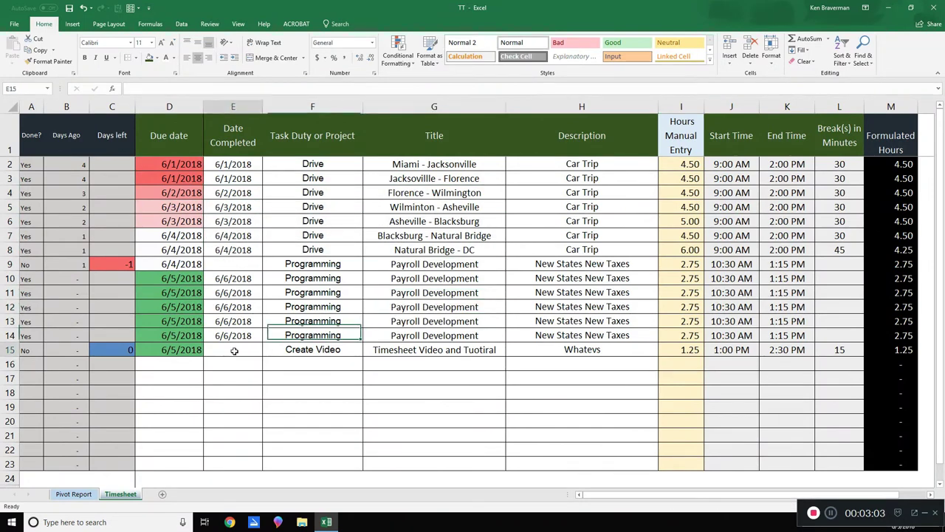
text(6/)
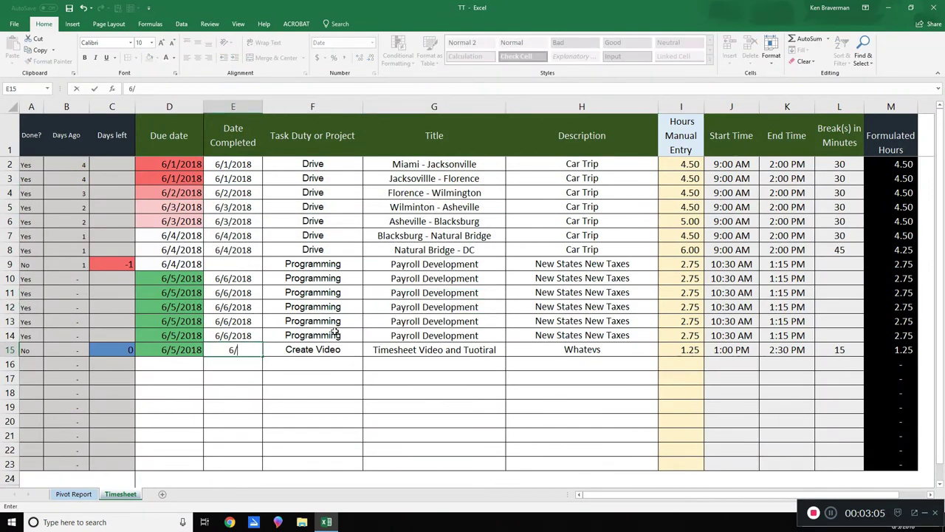
text(5)
key(Return)
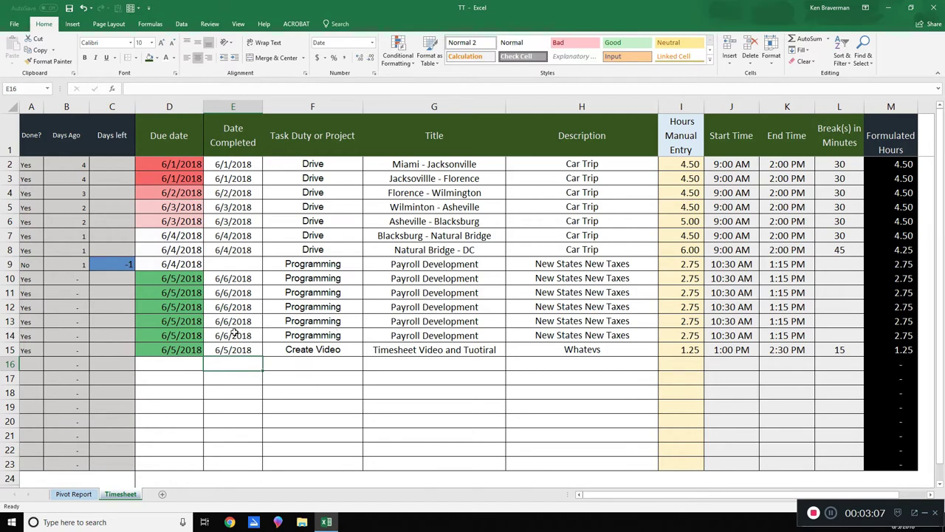
Clear the completion date of the Create Video row and check its days-left cell.
ctrl+scroll(233, 333, up, 3)
click(322, 323)
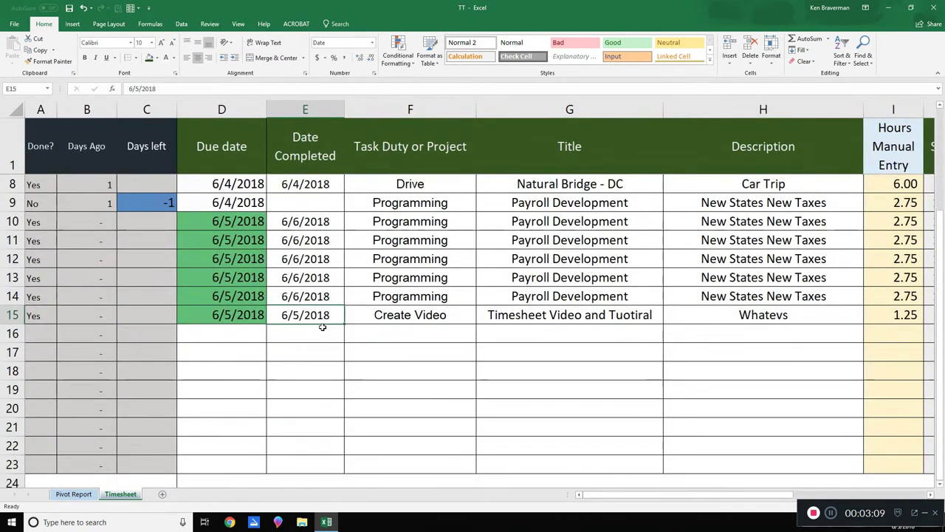
key(Delete)
key(Left)
key(Left)
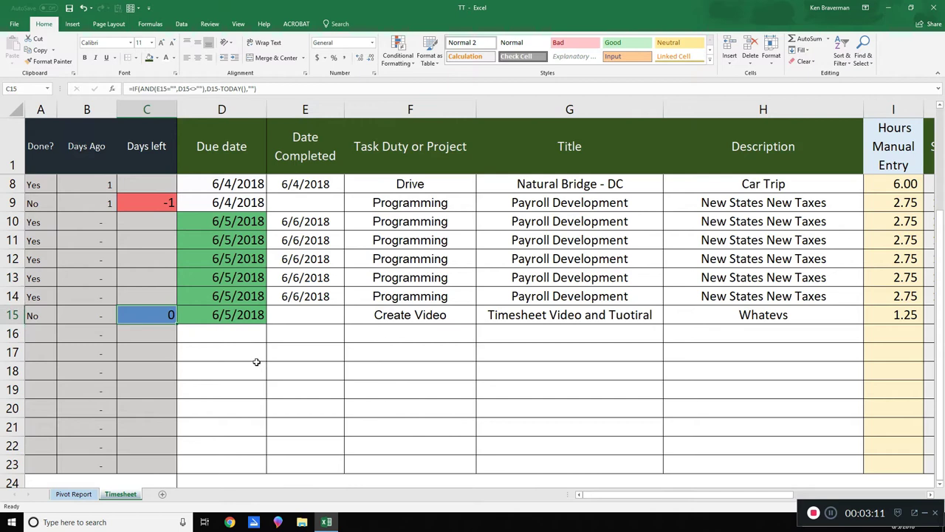
Check the Create Video row's completion date cell and its Done? formula.
click(281, 315)
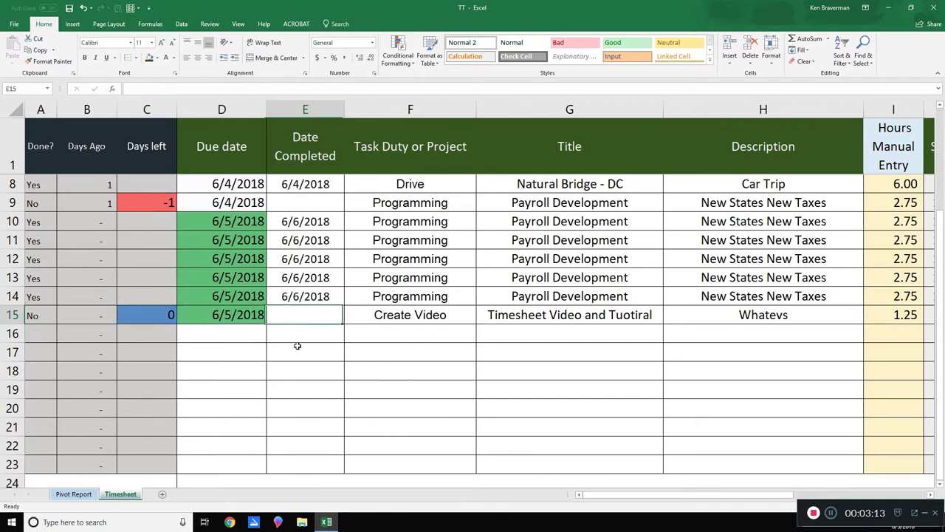
drag(312, 336, 308, 359)
click(301, 319)
click(29, 308)
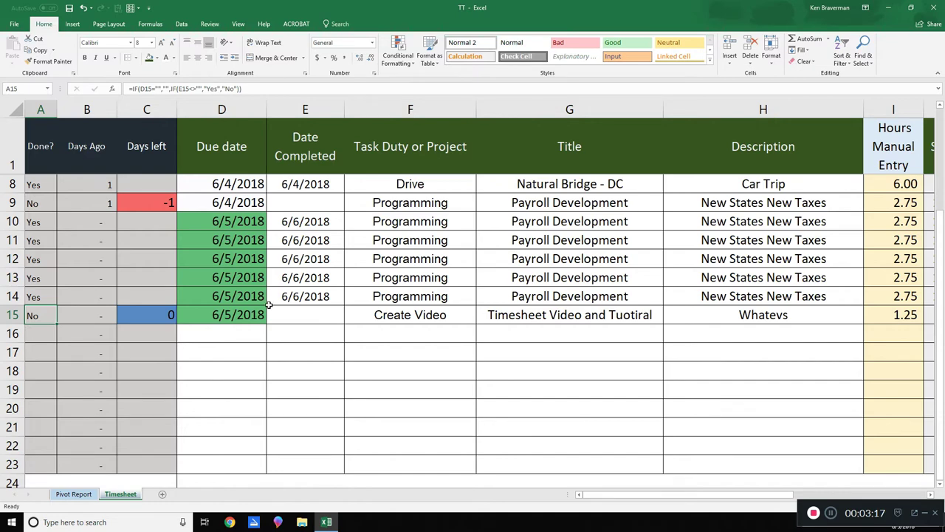
Insert a new column before Task Duty or Project and give it the header "Client".
ctrl+scroll(316, 288, down, 1)
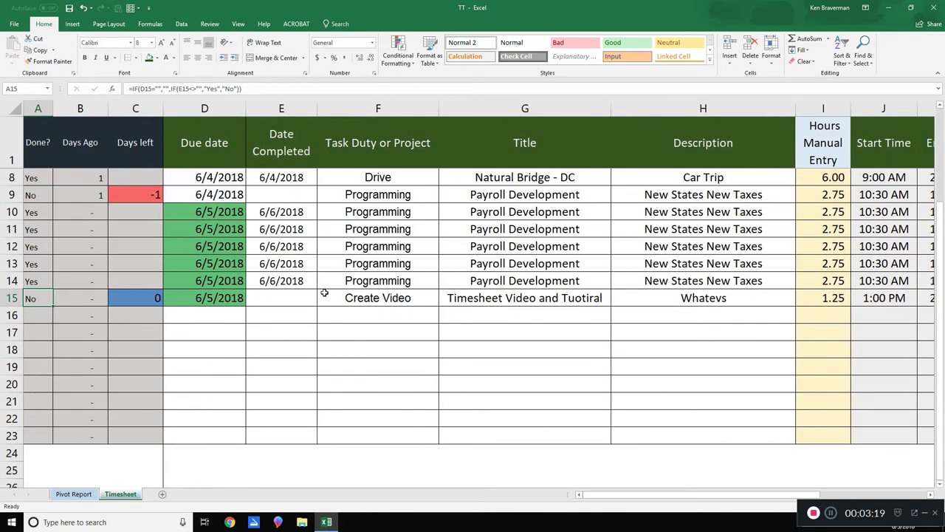
ctrl+scroll(324, 293, down, 1)
scroll(326, 292, up, 2)
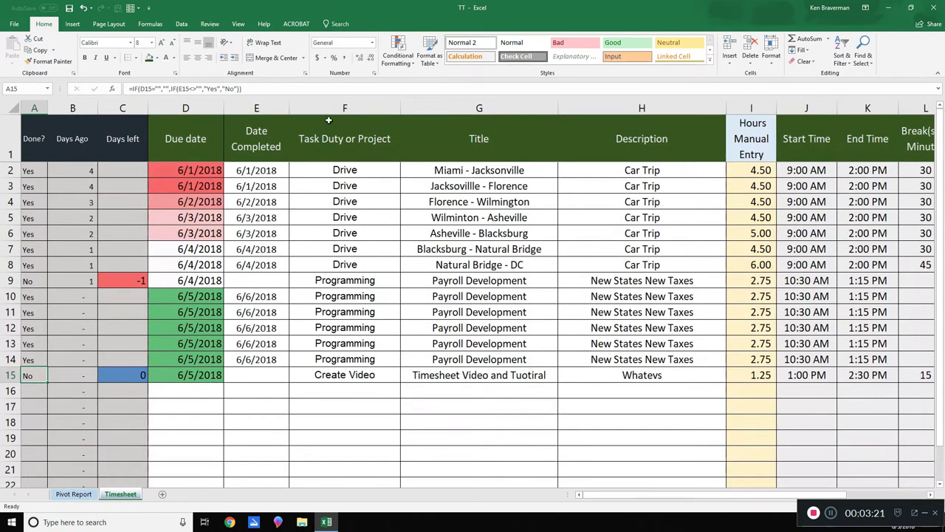
click(360, 109)
right_click(361, 108)
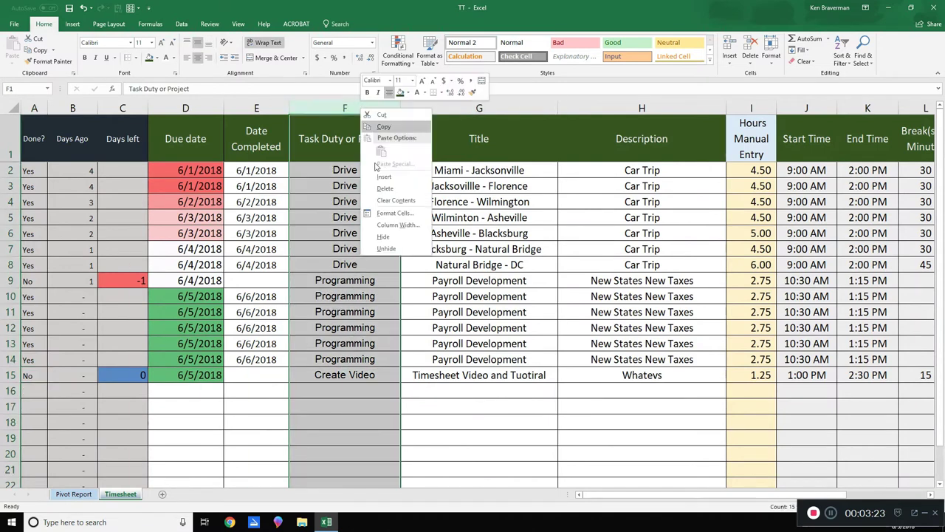
click(384, 178)
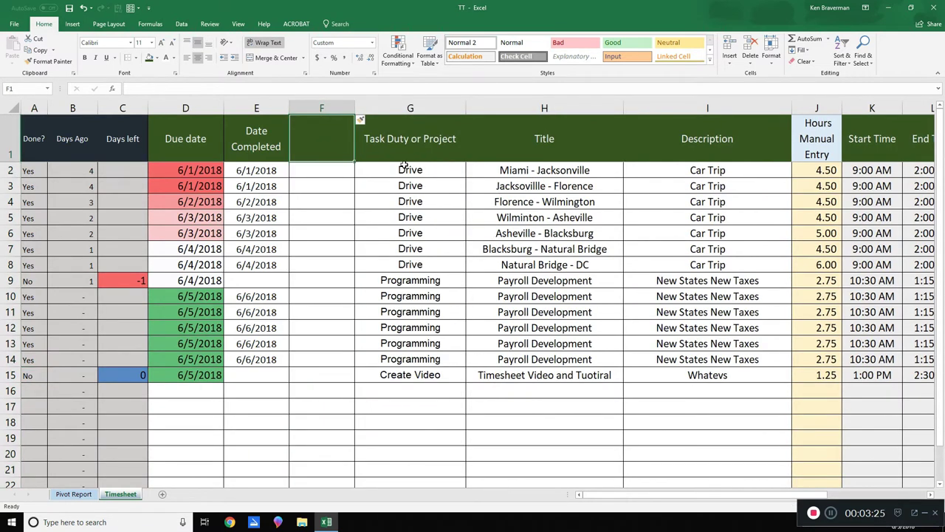
text(Client)
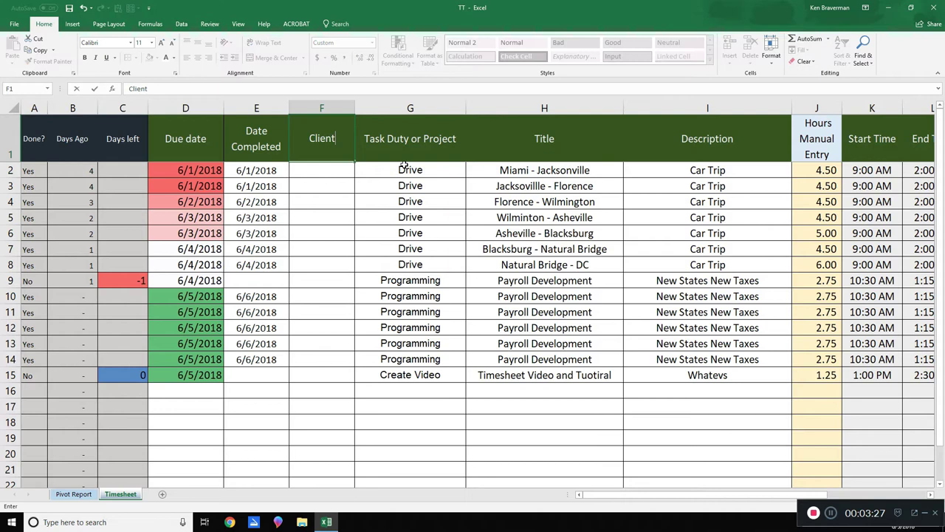
key(Return)
Enter "Youtube" as the client for the Create Video row.
click(334, 370)
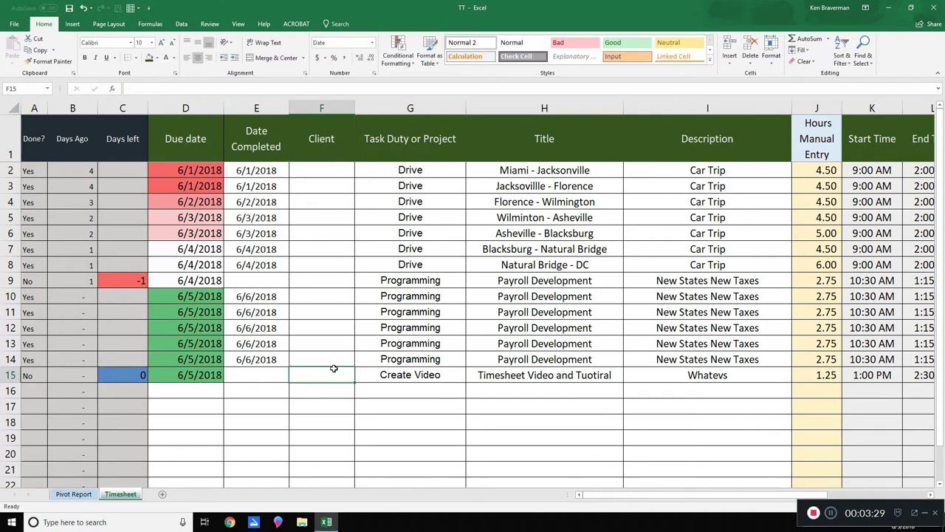
text(Youtube)
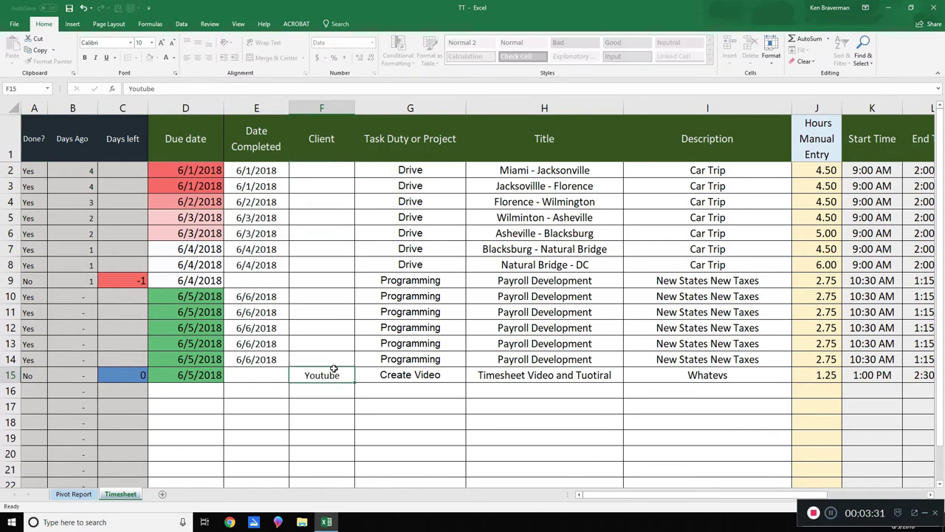
key(Return)
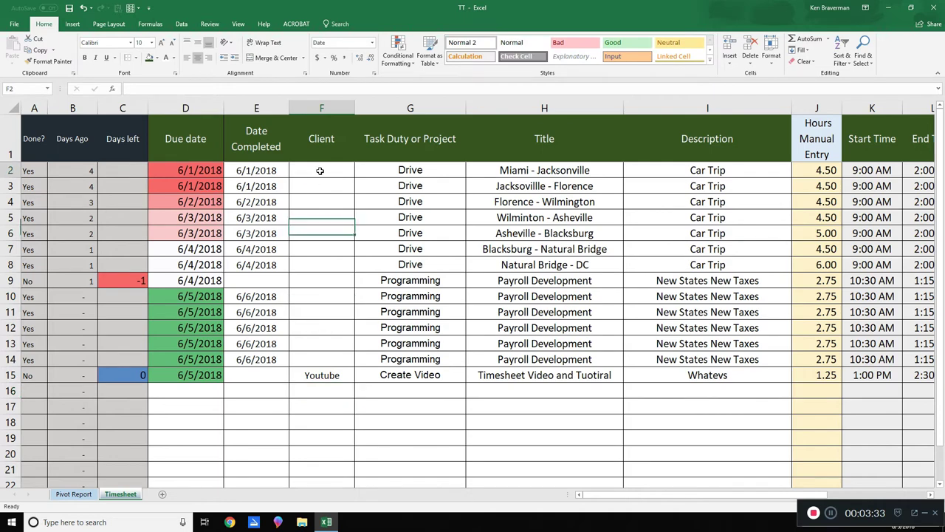
Enter "Me" as the client for all Drive rows, from row 2 through row 8.
click(318, 169)
text(Me)
key(ctrl+Return)
drag(355, 178, 355, 267)
click(428, 294)
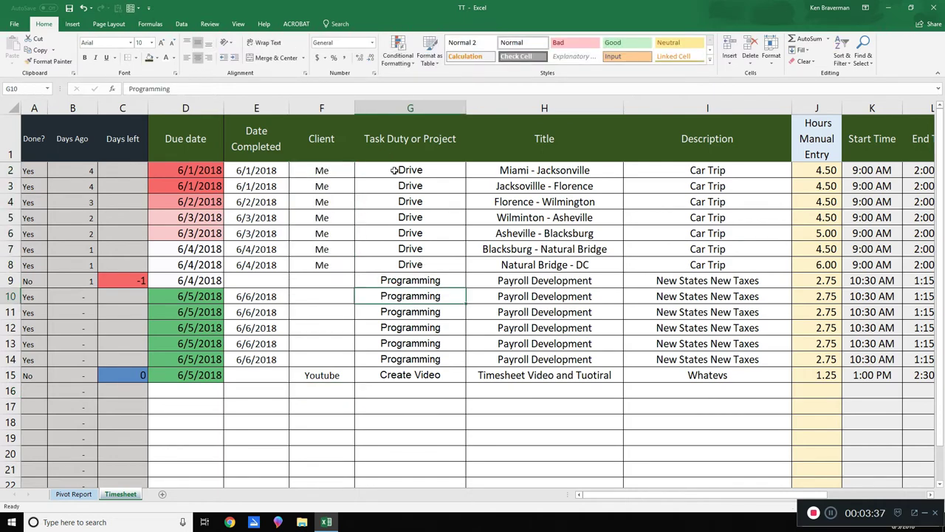
Enter "Payroll" as the client in row 9 and fill it down through row 14 for the Programming rows.
scroll(401, 204, down, 2)
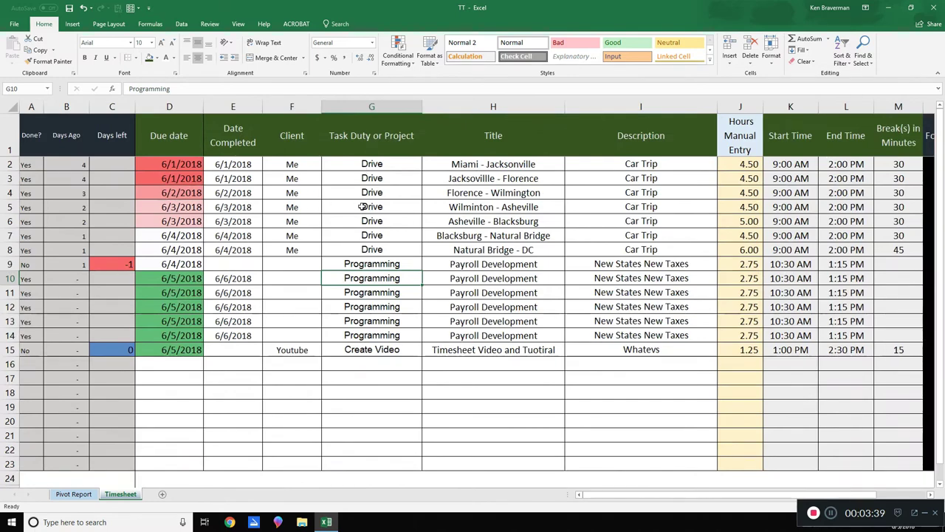
scroll(362, 207, down, 1)
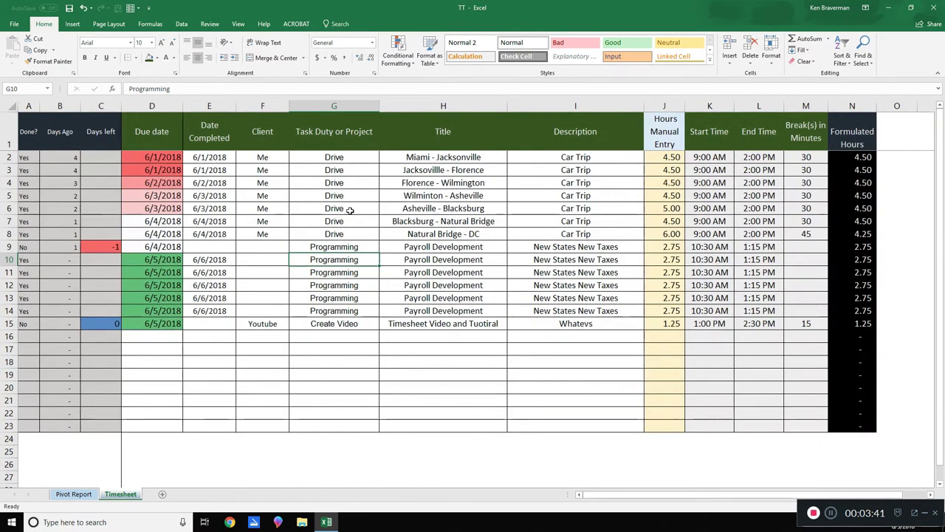
click(269, 246)
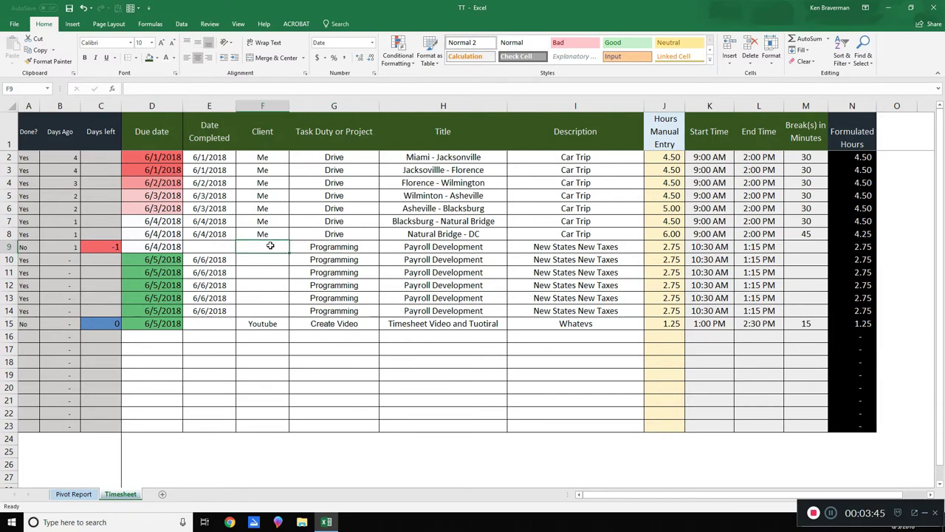
text(Payroll)
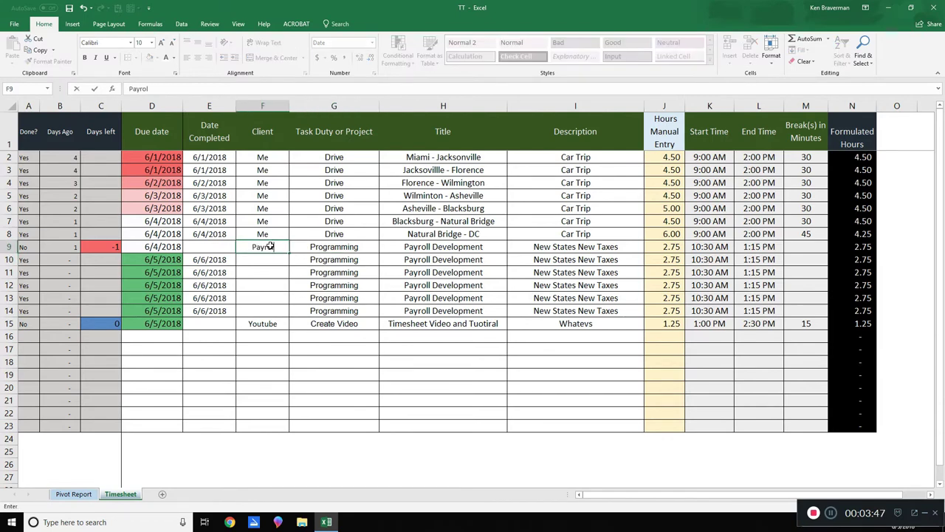
key(shift+Down)
key(shift+Down)
key(shift+Down)
key(shift+Down)
key(shift+Down)
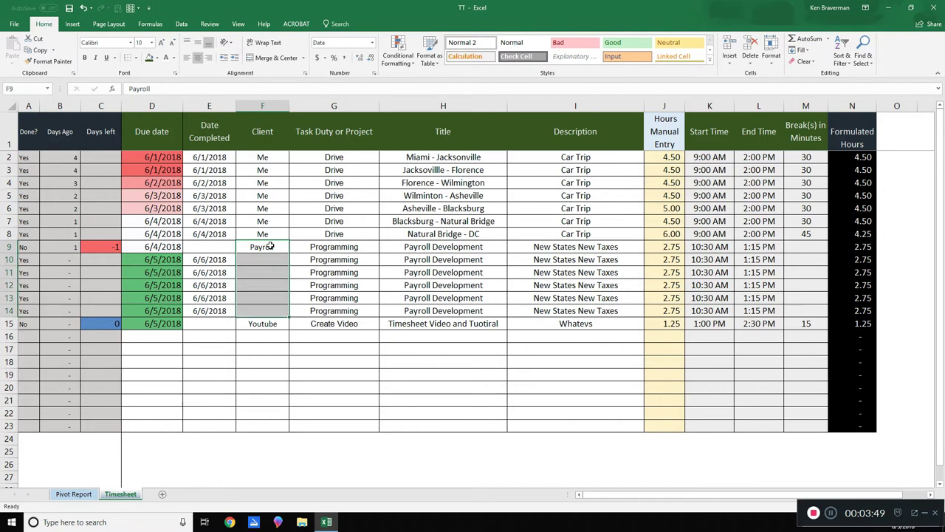
key(ctrl+d)
click(354, 303)
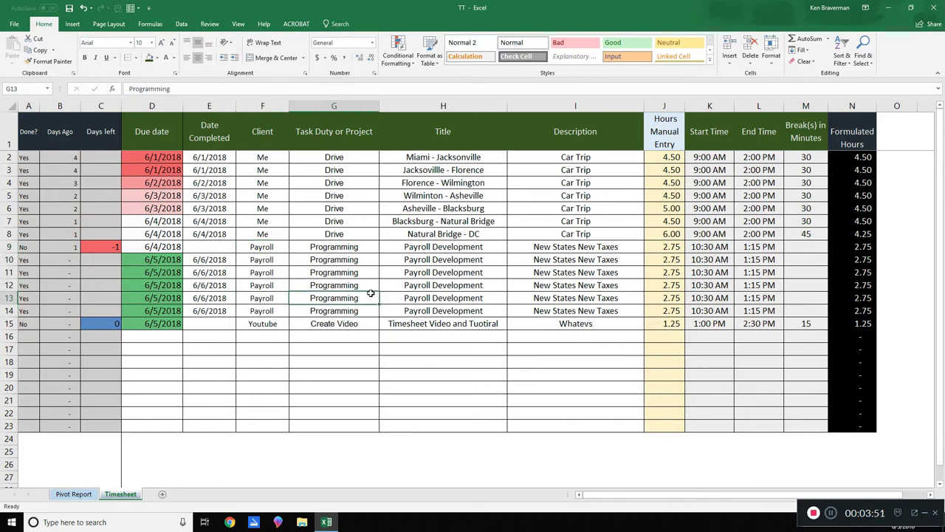
Save the workbook and look over the pivot table on the Pivot Report sheet.
click(68, 7)
click(74, 494)
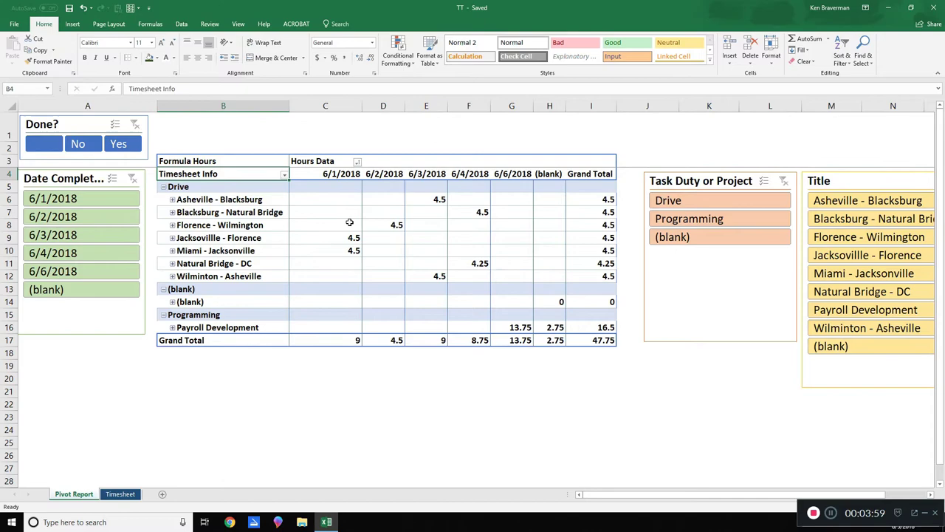
drag(351, 226, 534, 388)
Check the Timesheet sheet's entries, return to the Pivot Report sheet and refresh the pivot table.
click(120, 494)
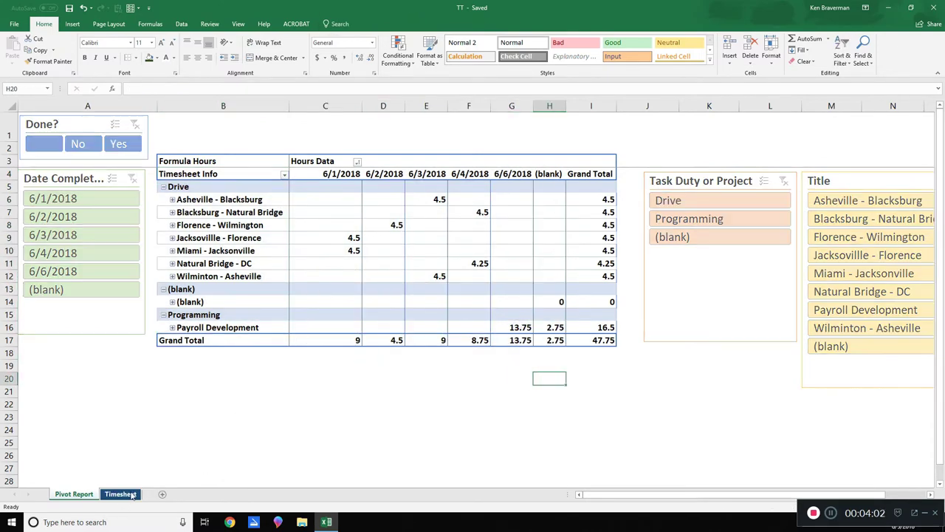
scroll(341, 290, down, 2)
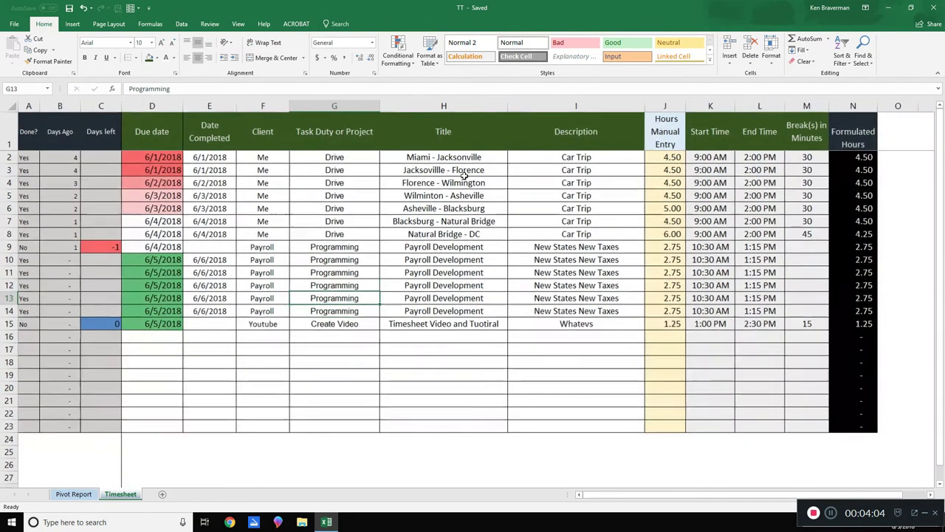
click(73, 494)
right_click(342, 260)
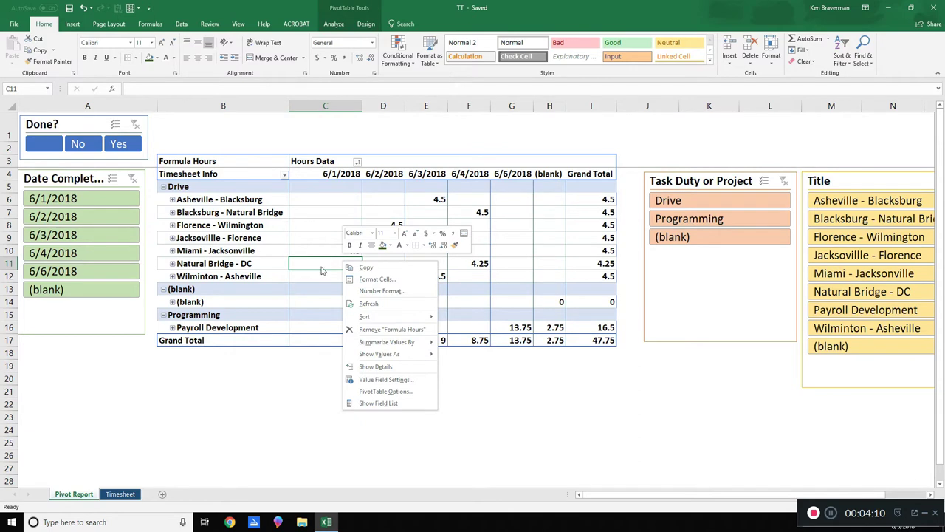
click(362, 306)
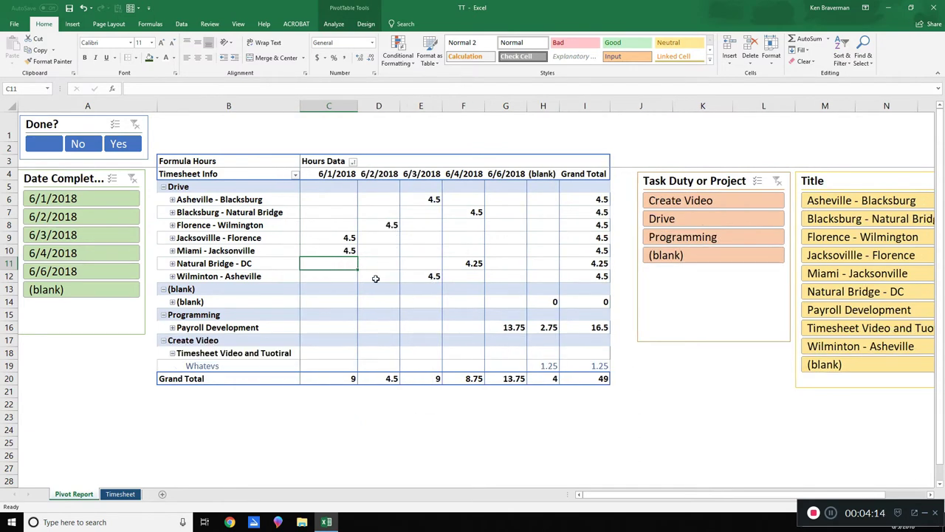
click(517, 429)
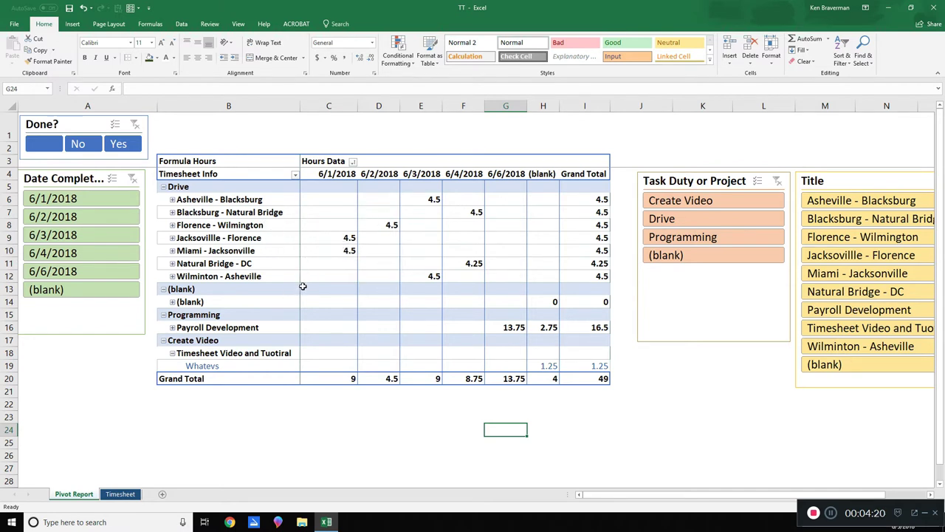
Show the pivot table's field list and collapse the Timesheet Video and Tuotiral item under Create Video.
mouse_move(384, 310)
click(329, 265)
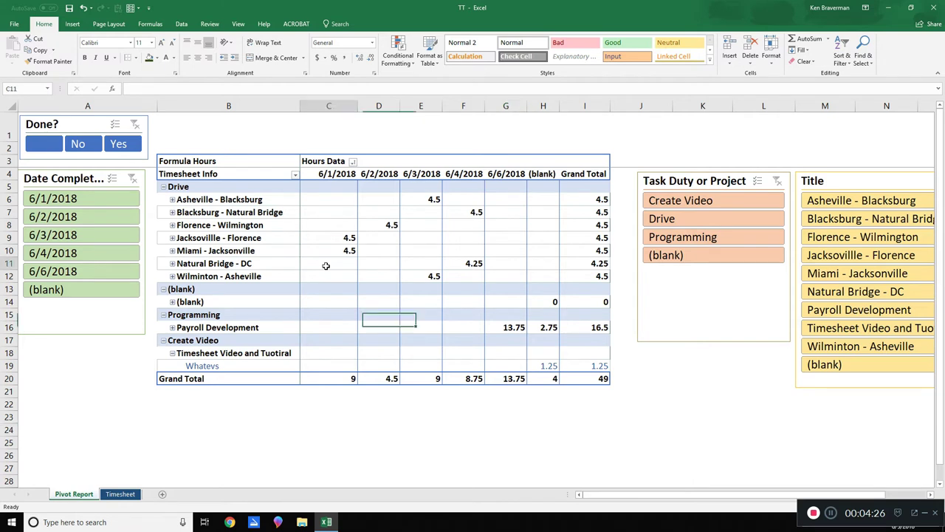
right_click(327, 266)
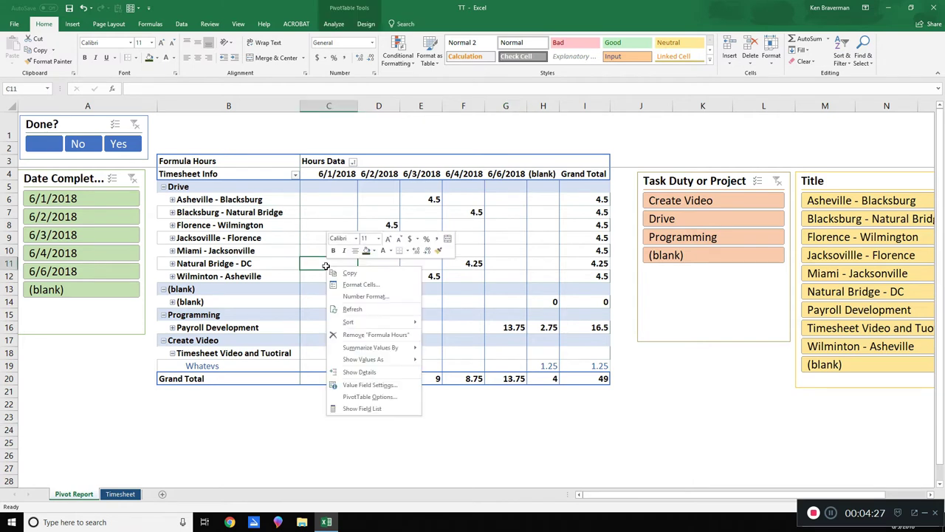
click(383, 408)
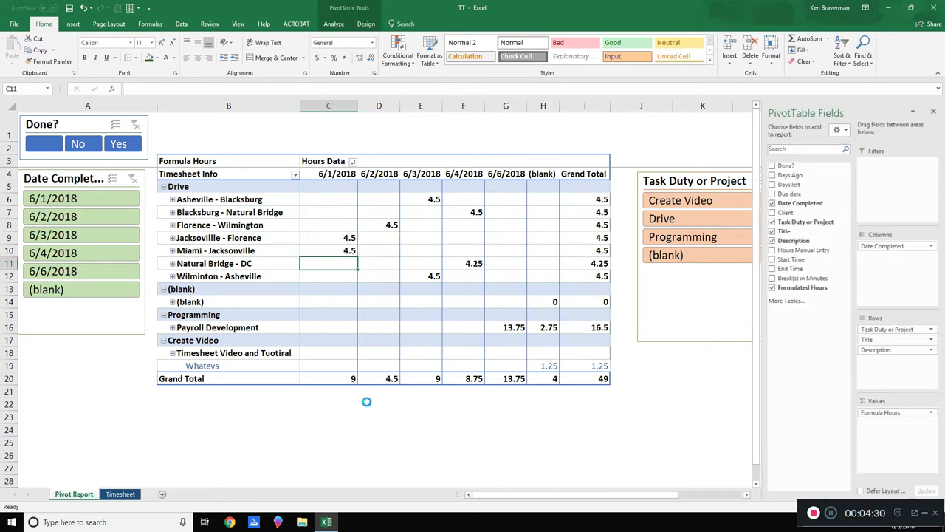
mouse_move(377, 381)
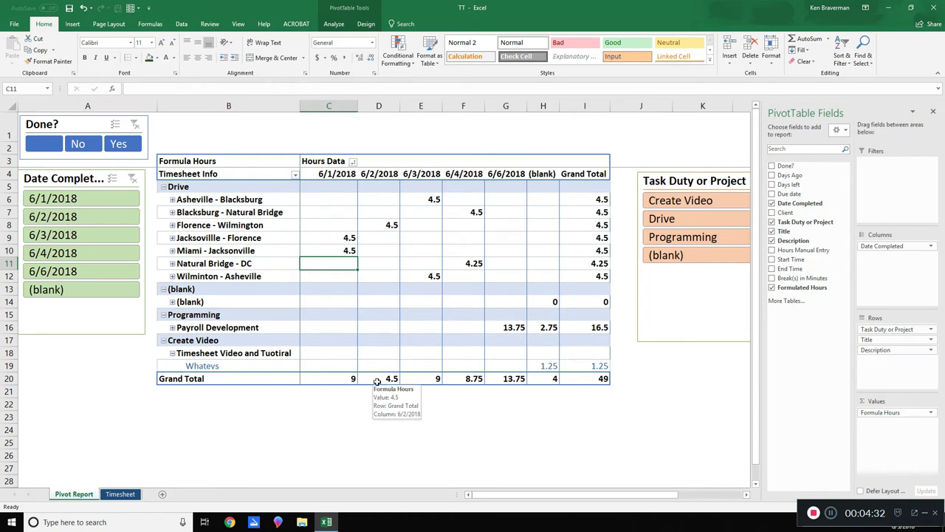
mouse_move(523, 344)
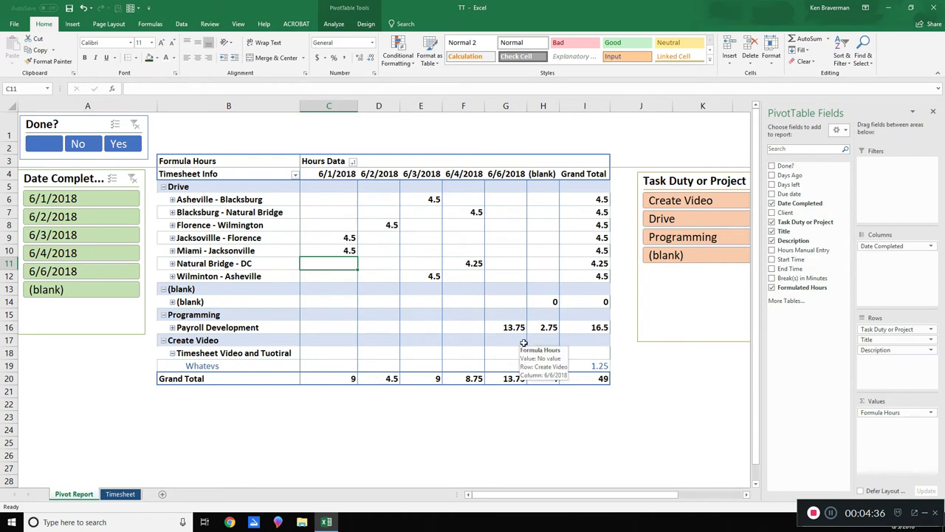
click(172, 354)
click(665, 415)
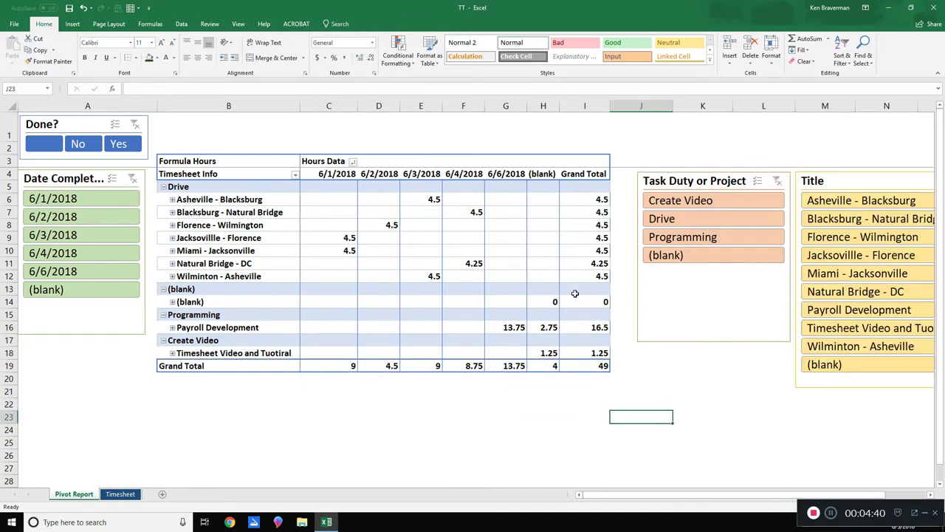
Undock the PivotTable Fields pane, resize it and place it beside the pivot table so that the table stays uncovered.
click(445, 242)
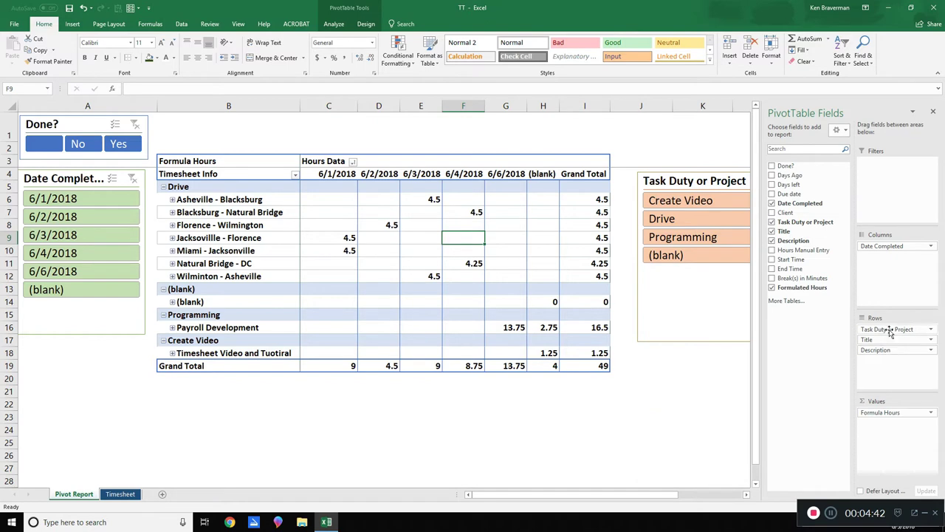
drag(862, 119, 447, 131)
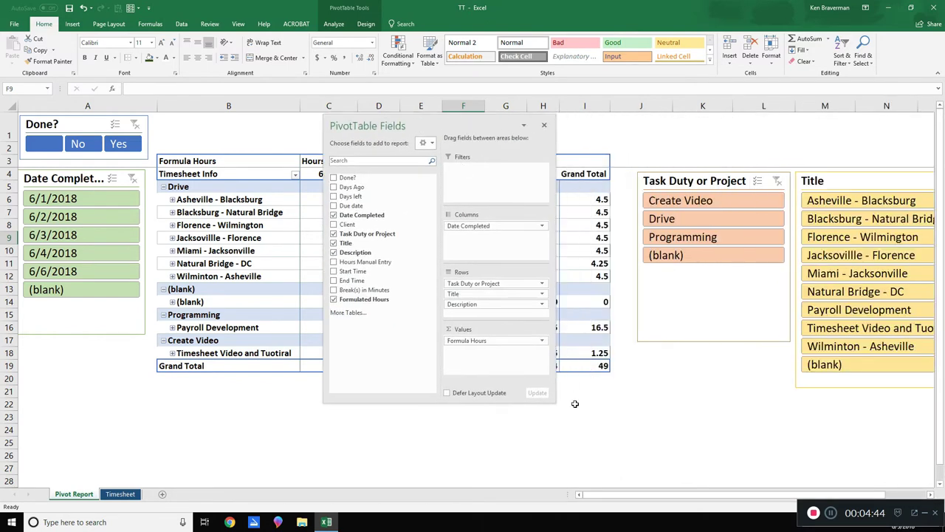
drag(551, 402, 789, 479)
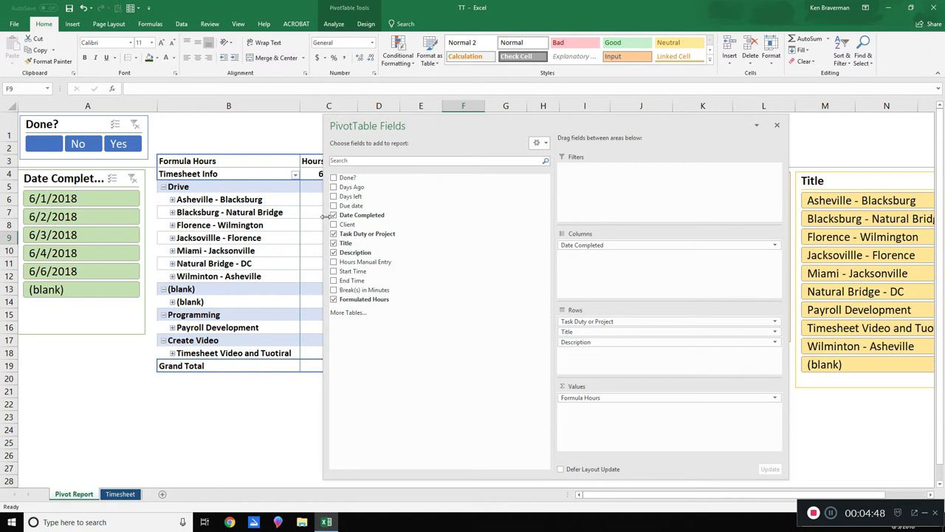
drag(323, 216, 531, 218)
drag(632, 120, 742, 128)
click(433, 445)
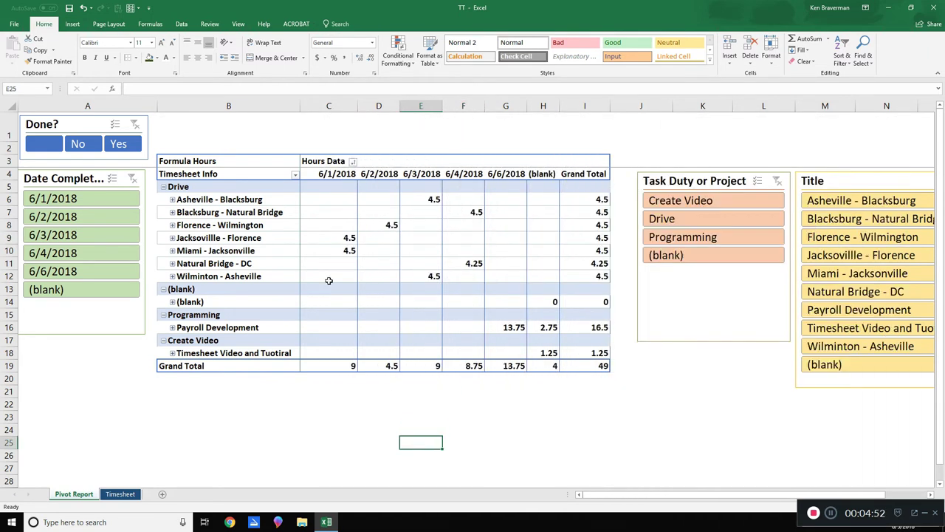
click(327, 266)
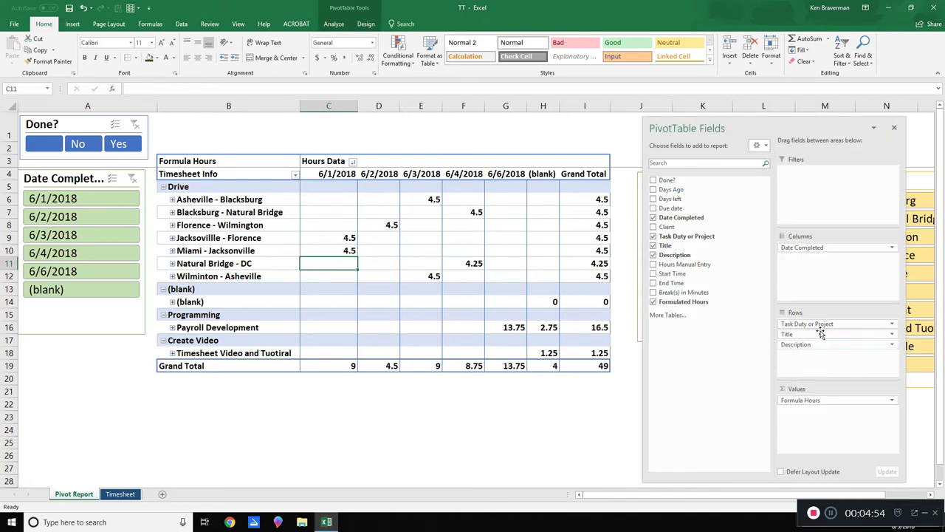
Move the Date Completed field from Columns to Rows, above Task Duty or Project.
drag(329, 175, 568, 178)
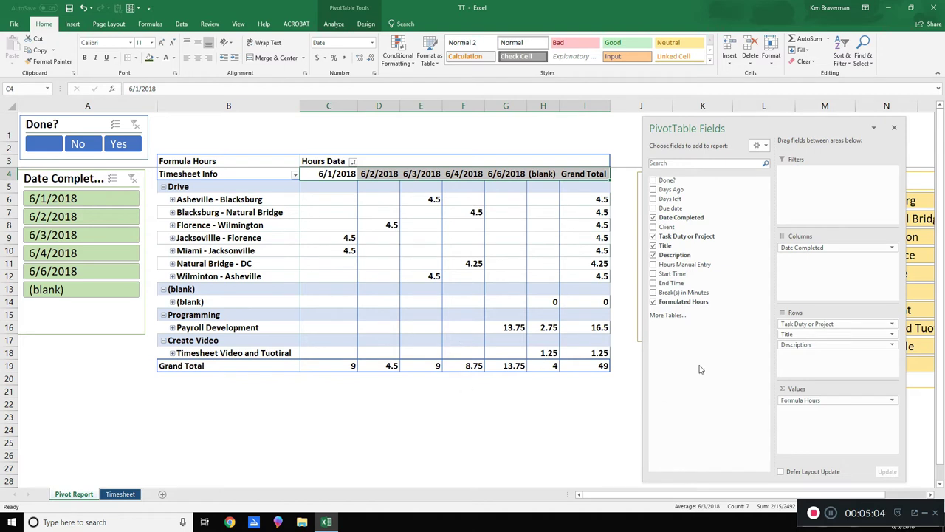
click(802, 247)
drag(802, 248, 804, 323)
Collapse the whole Date Completed field so the pivot table lists one row per date.
click(208, 176)
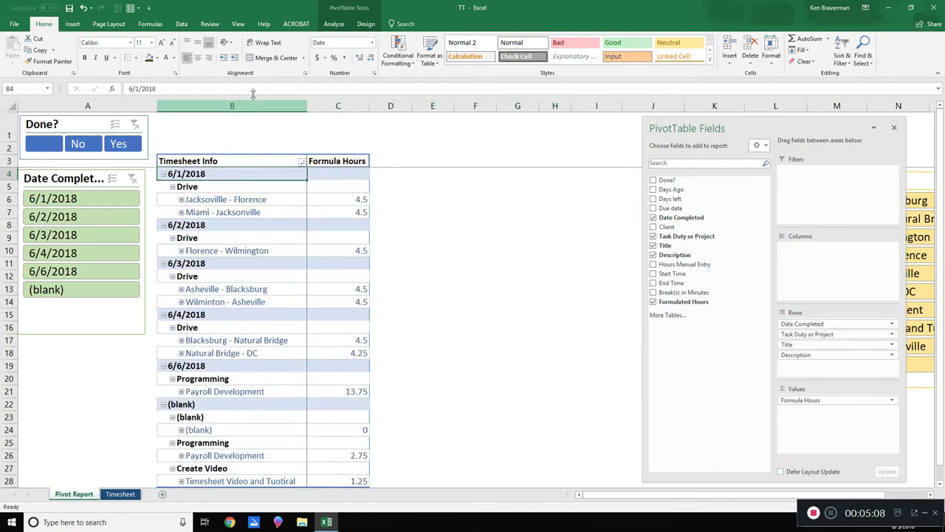
click(334, 24)
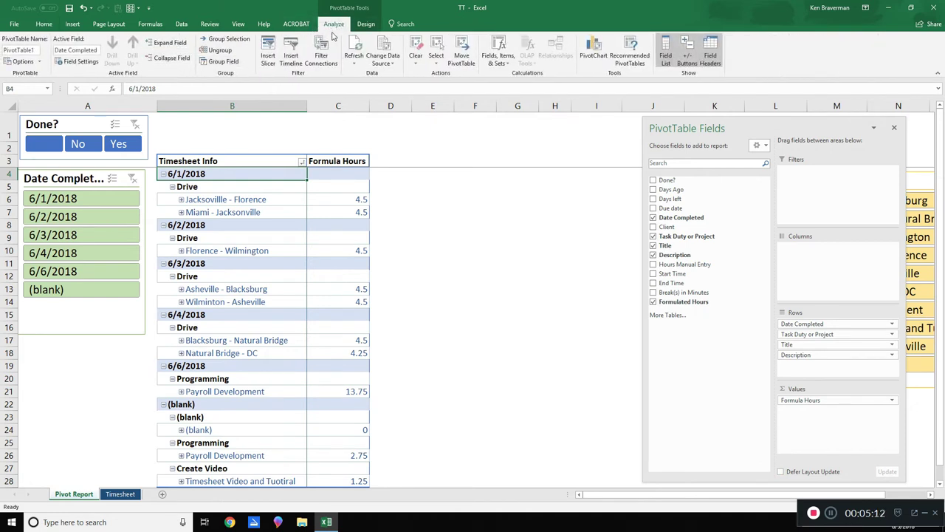
click(284, 215)
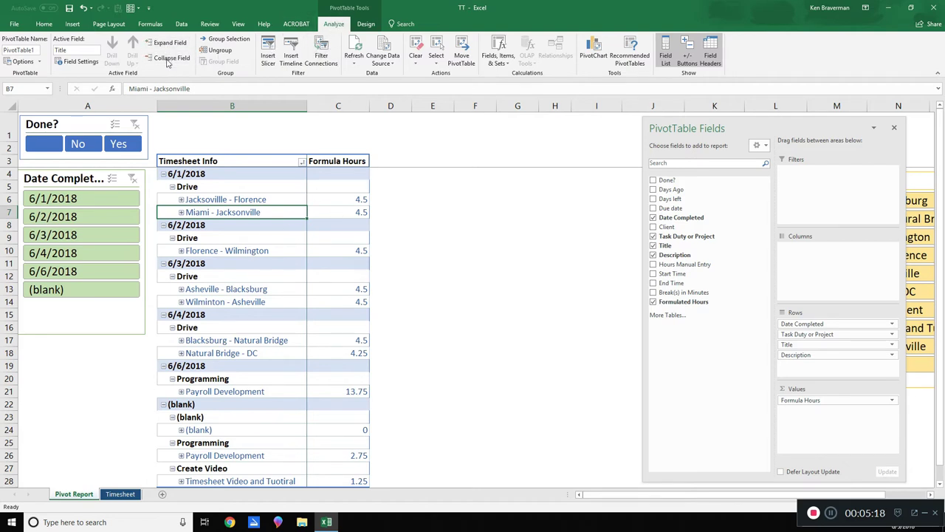
click(194, 173)
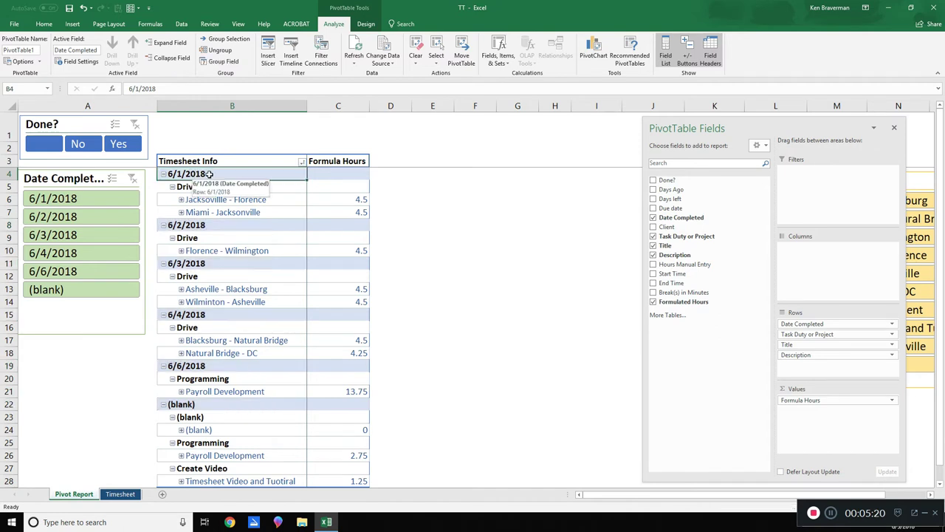
click(169, 58)
click(383, 267)
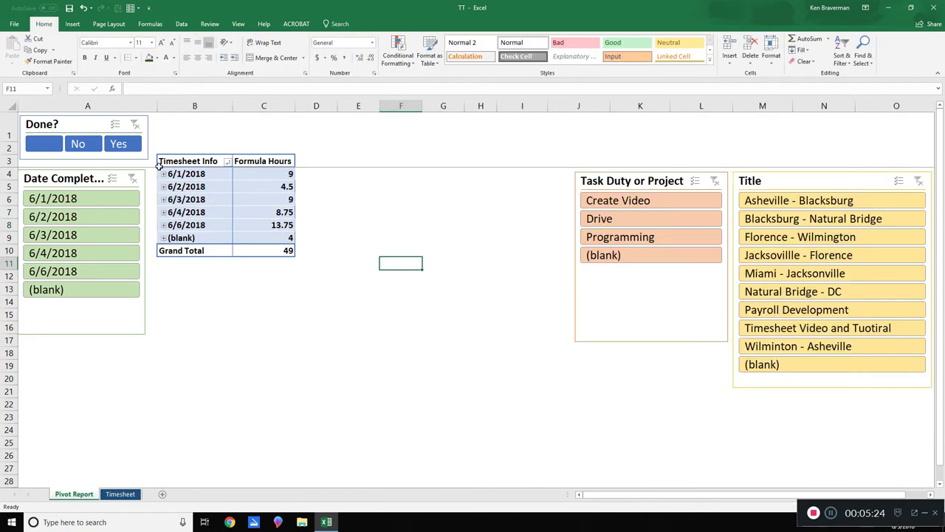
Move the Task Duty or Project field from Rows to Columns in the pivot table.
right_click(258, 217)
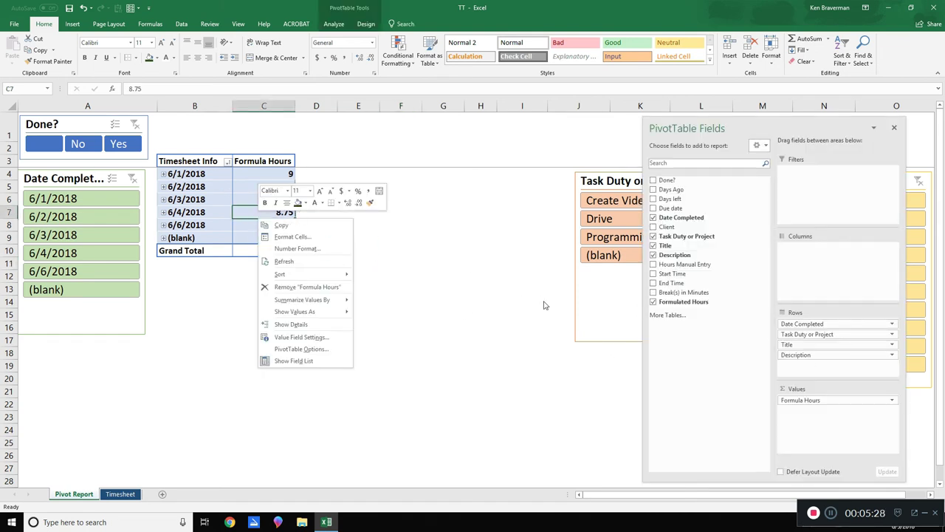
drag(825, 339, 848, 275)
click(481, 338)
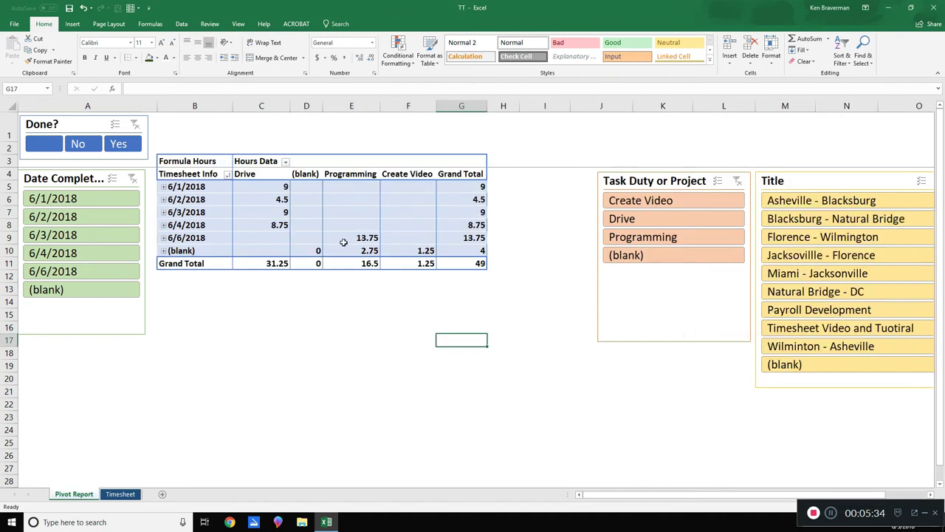
Examine the hours by date in the Drive, Programming and Create Video columns and the overall grand total.
click(272, 175)
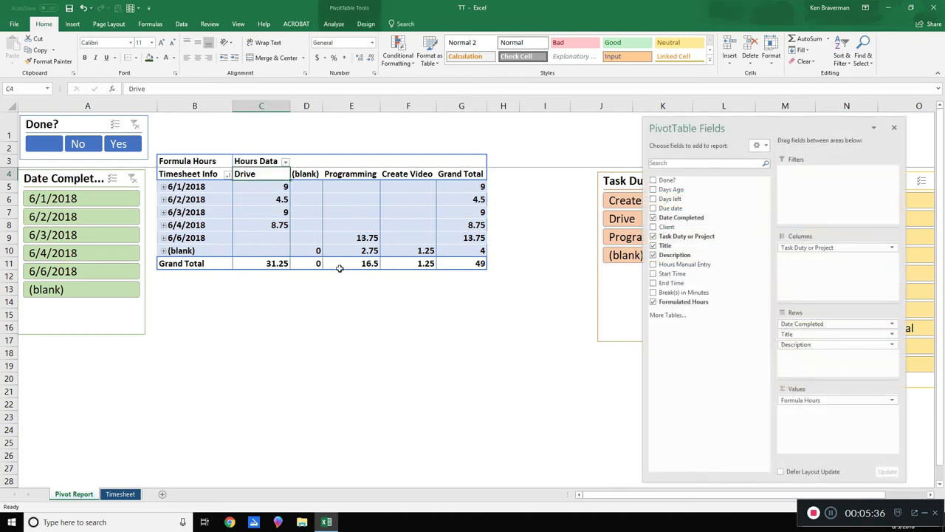
scroll(375, 318, up, 2)
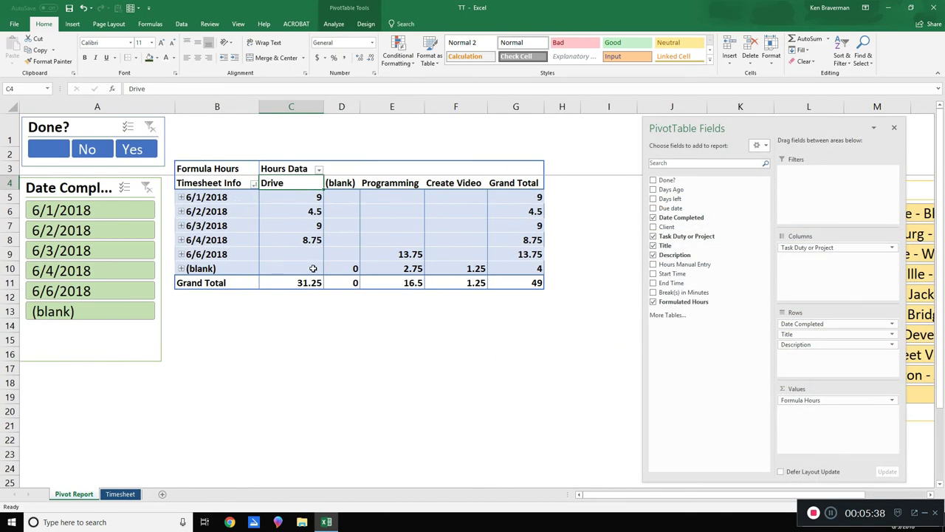
click(377, 185)
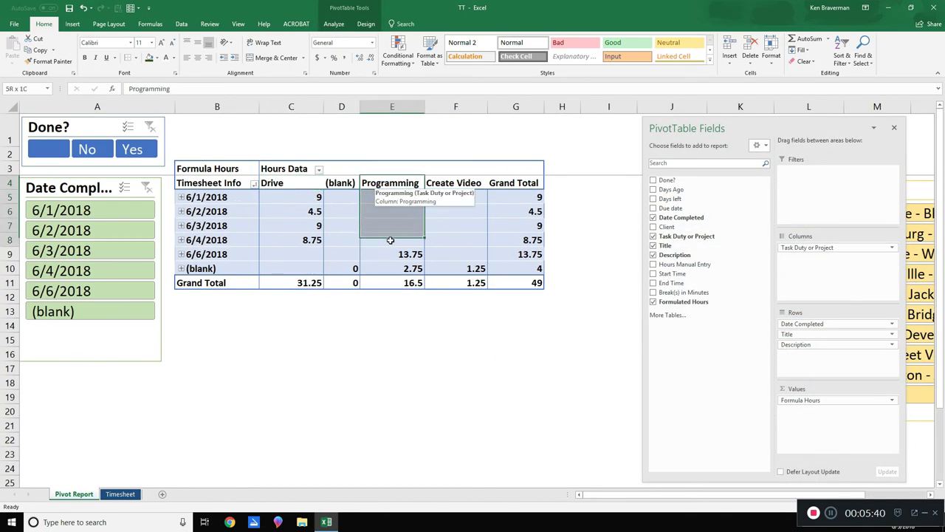
click(467, 182)
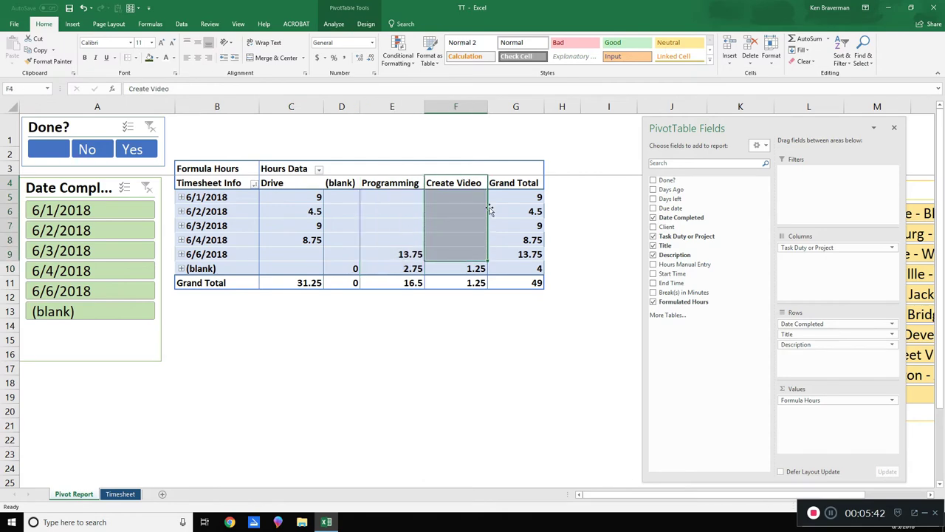
click(513, 288)
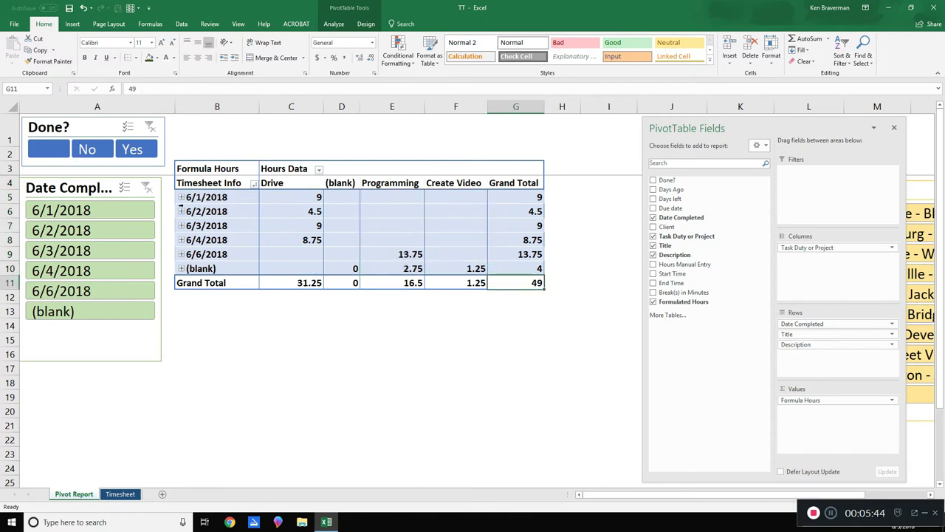
click(287, 353)
ctrl+scroll(286, 330, down, 1)
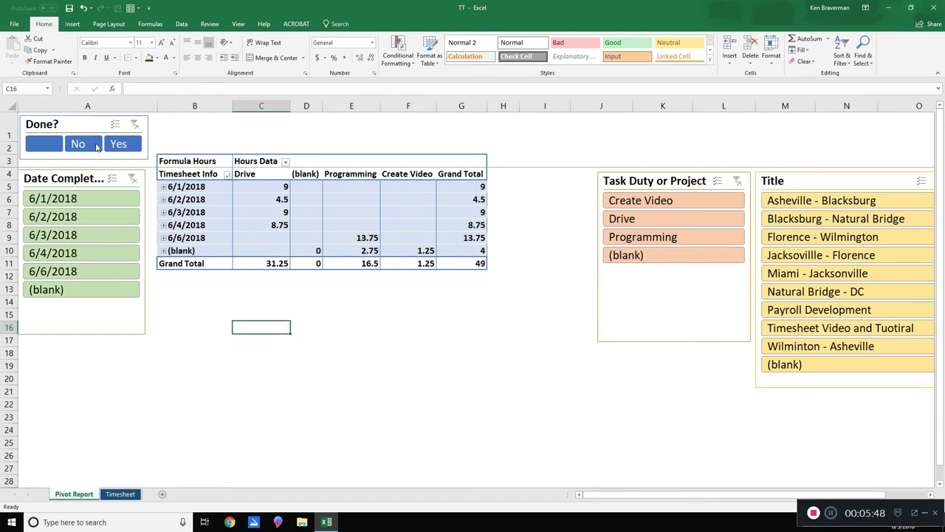
Filter the report to tasks with Done? set to No and expand the (blank) date and both titles down to their descriptions.
click(78, 144)
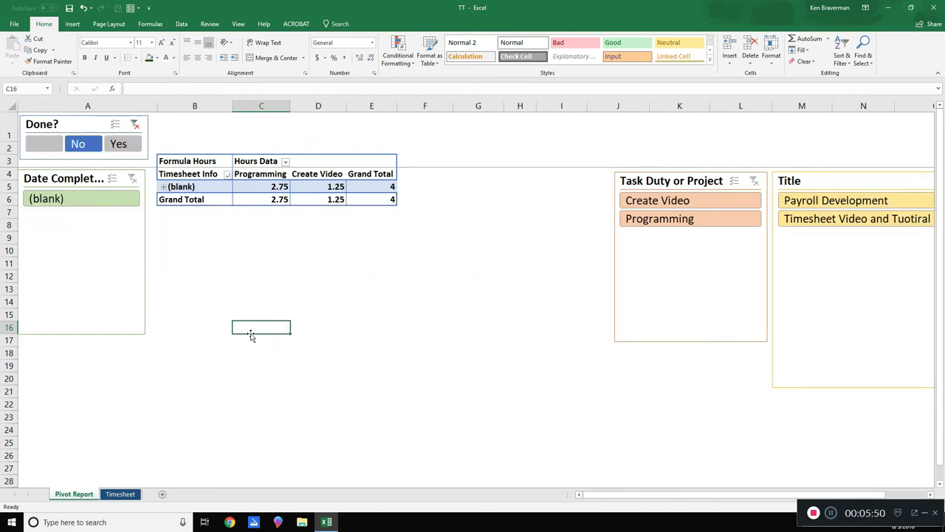
click(163, 187)
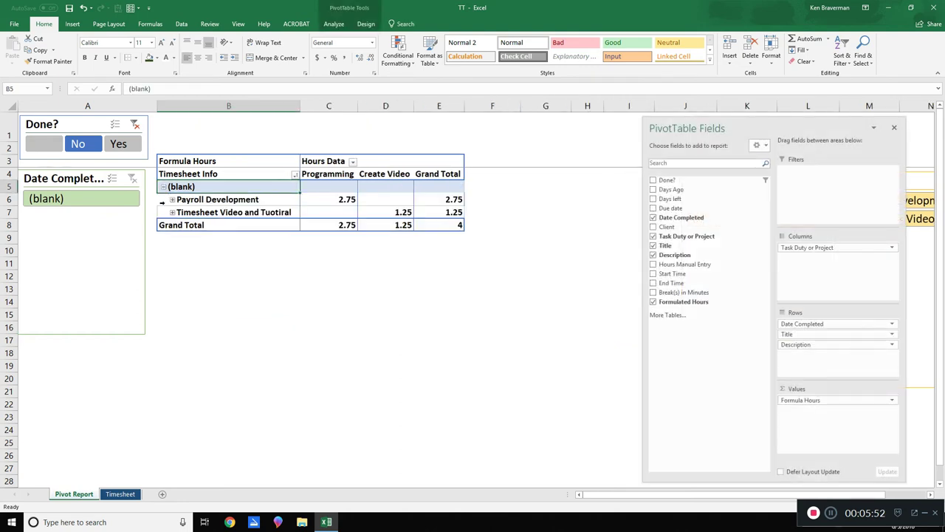
click(320, 202)
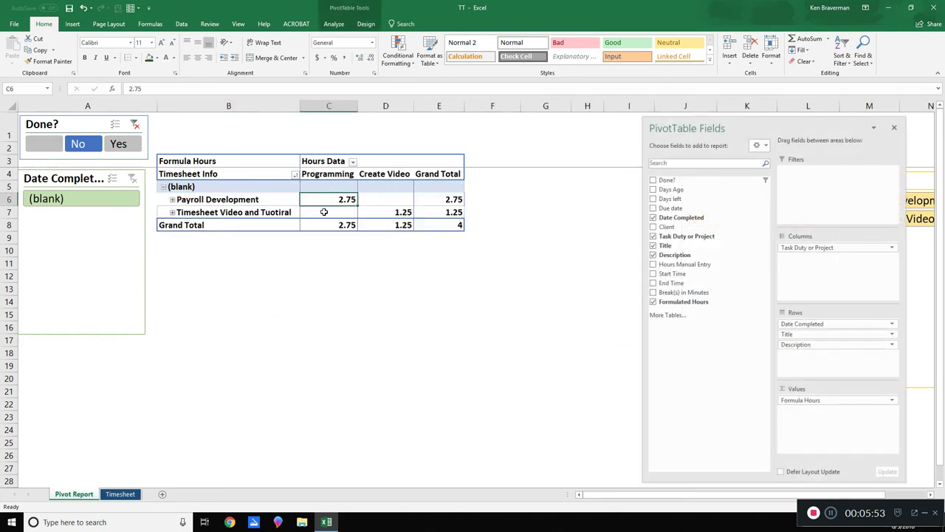
click(172, 199)
click(172, 225)
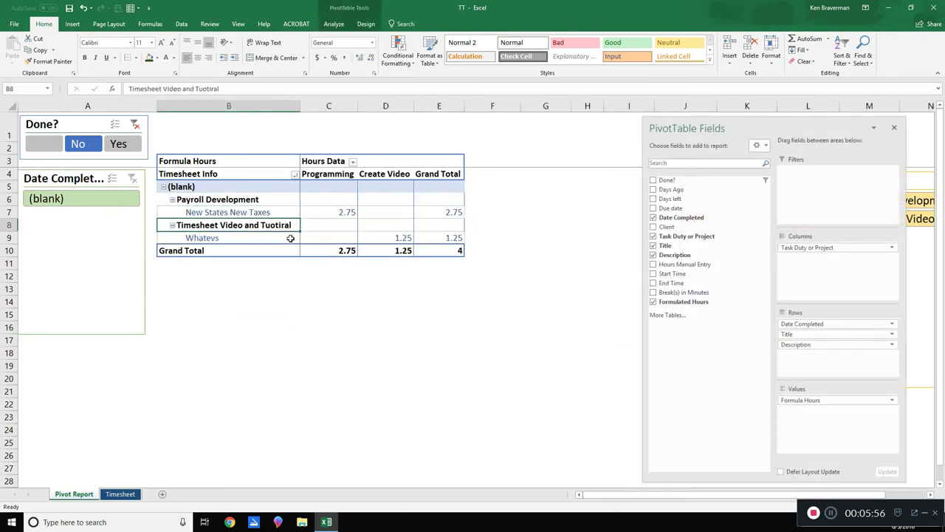
click(398, 236)
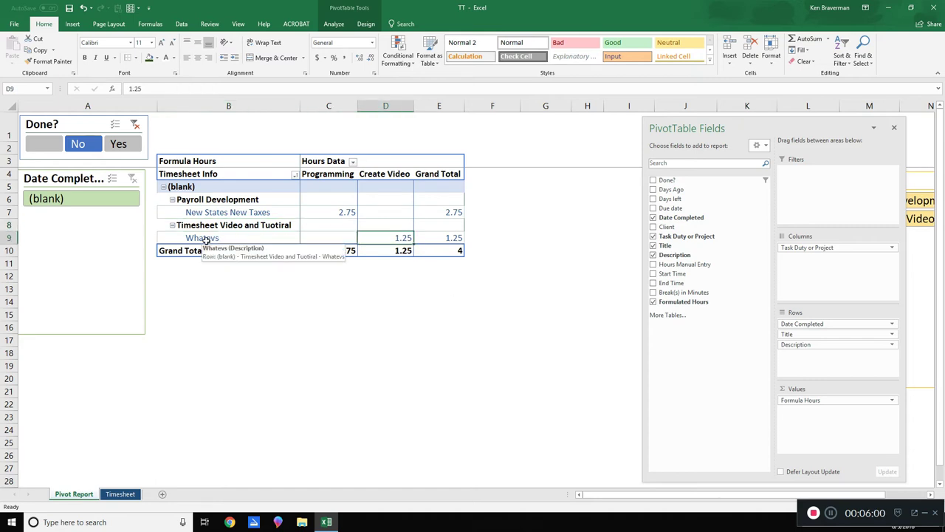
Add the Due date field to the pivot table's Rows above Date Completed.
click(177, 187)
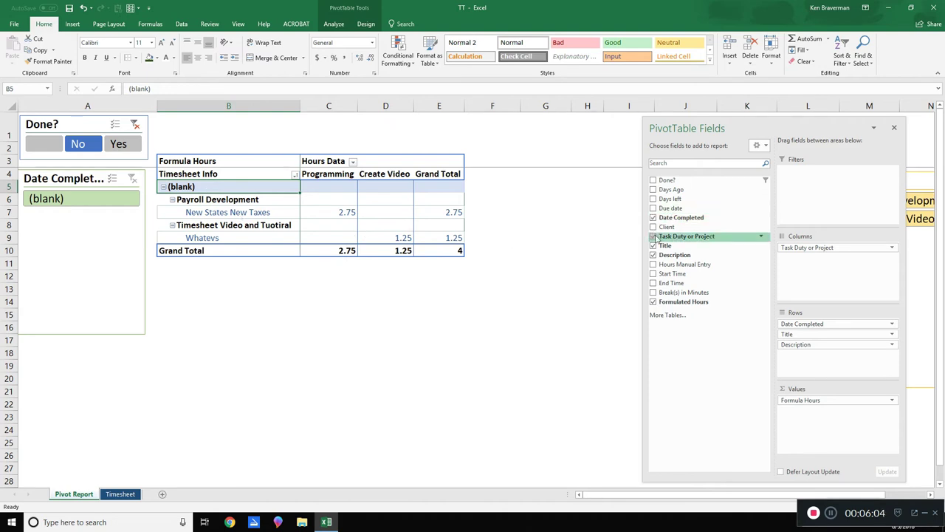
drag(655, 212, 835, 325)
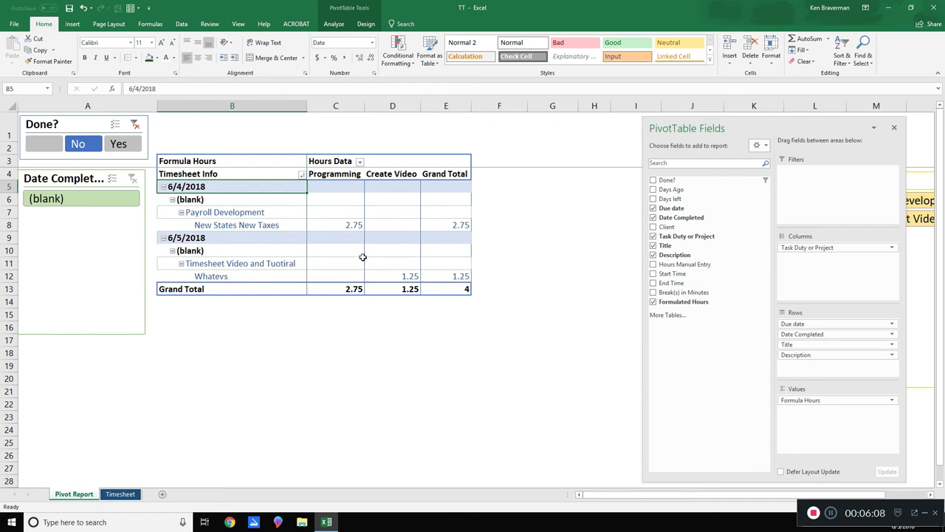
click(276, 228)
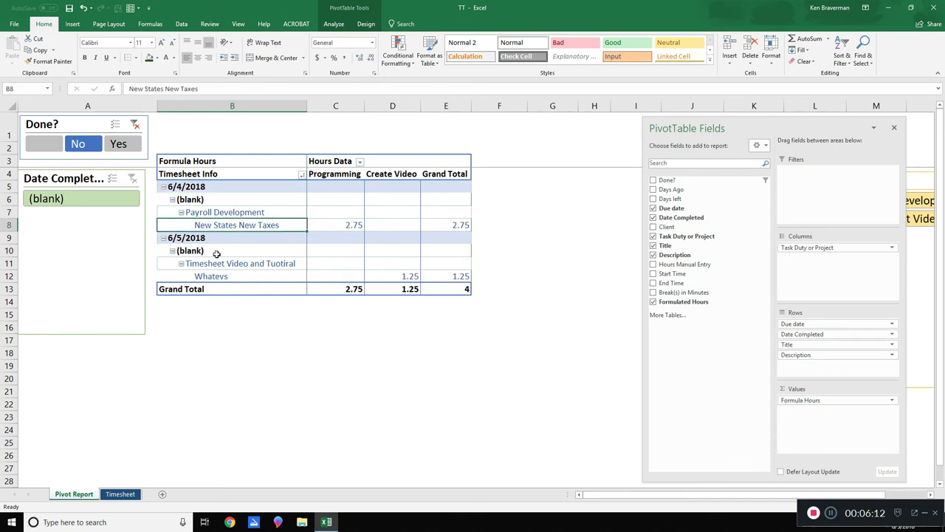
click(274, 237)
drag(274, 237, 272, 336)
click(413, 350)
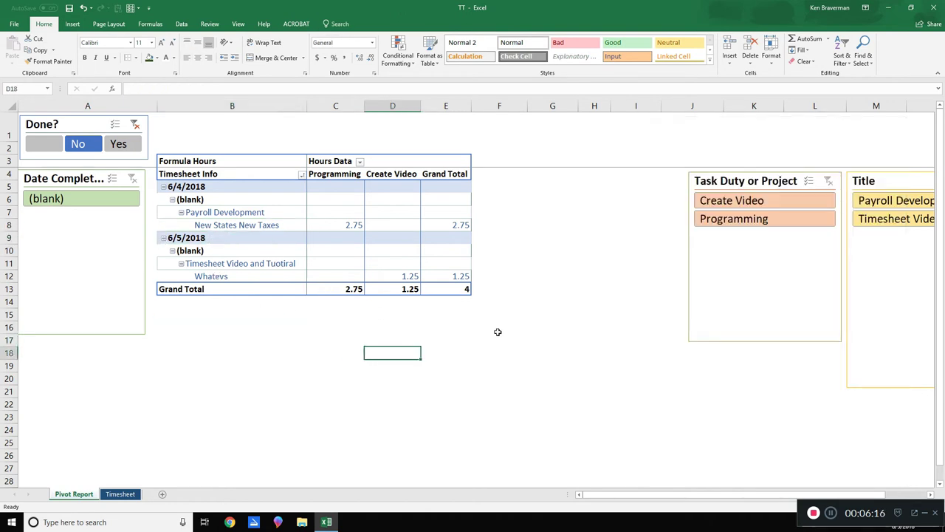
Clear the Done? filter and collapse the Date Completed entries under each due date in the pivot table.
click(135, 124)
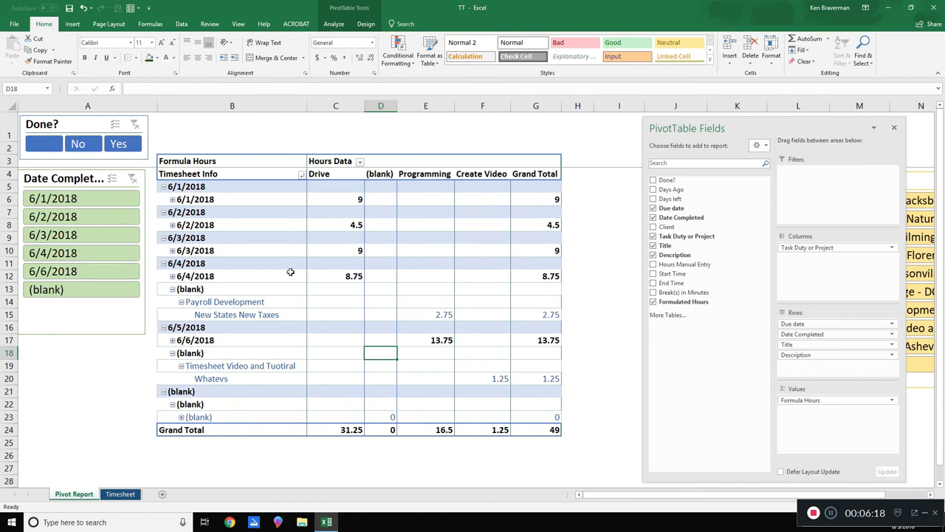
click(173, 290)
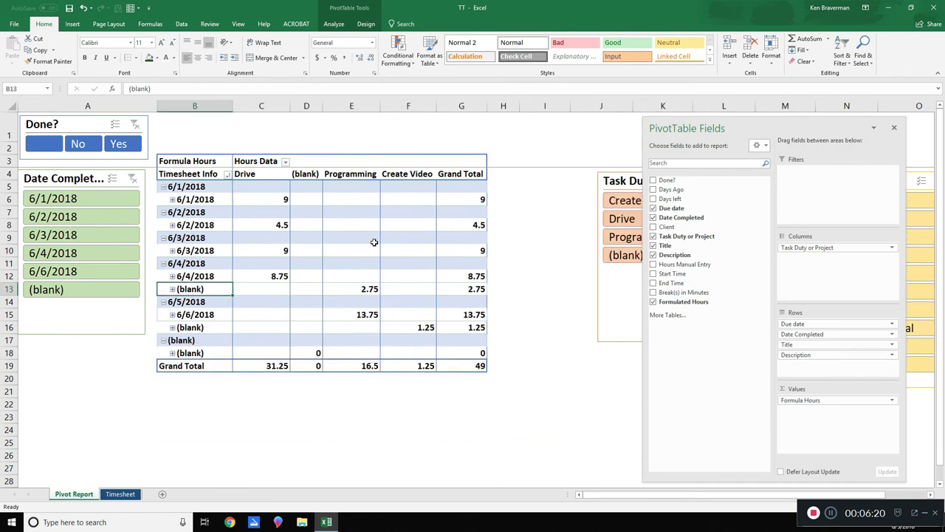
click(895, 129)
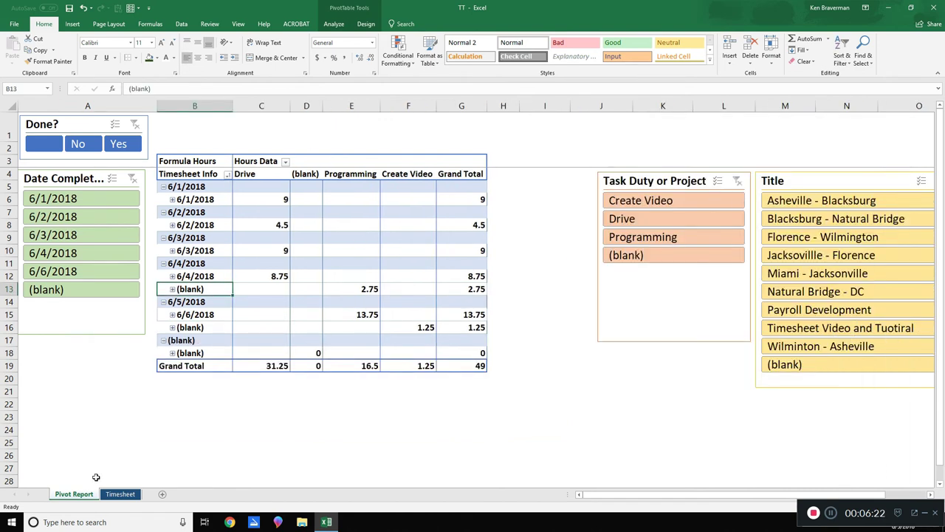
On the Timesheet sheet, delete all entries from Due date through Break(s) in Minutes in rows 2 to 15, keeping the formula columns.
click(116, 498)
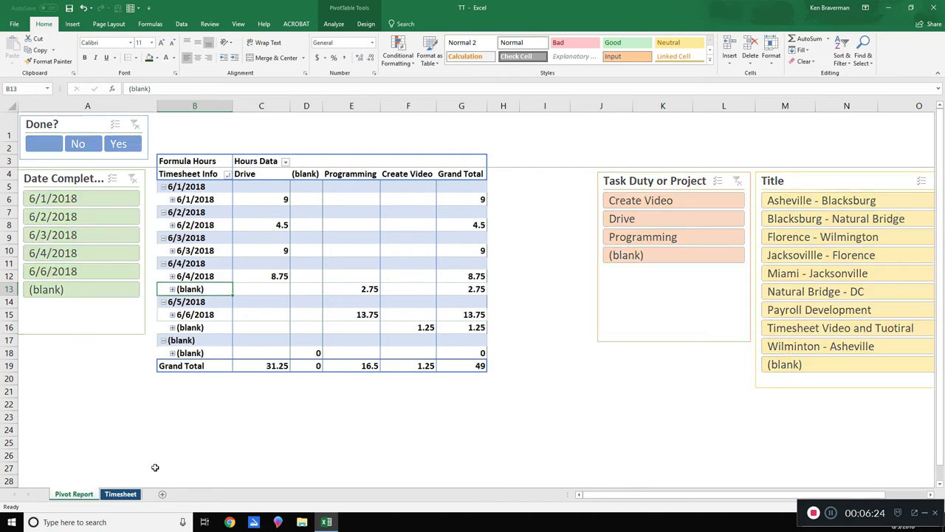
click(437, 334)
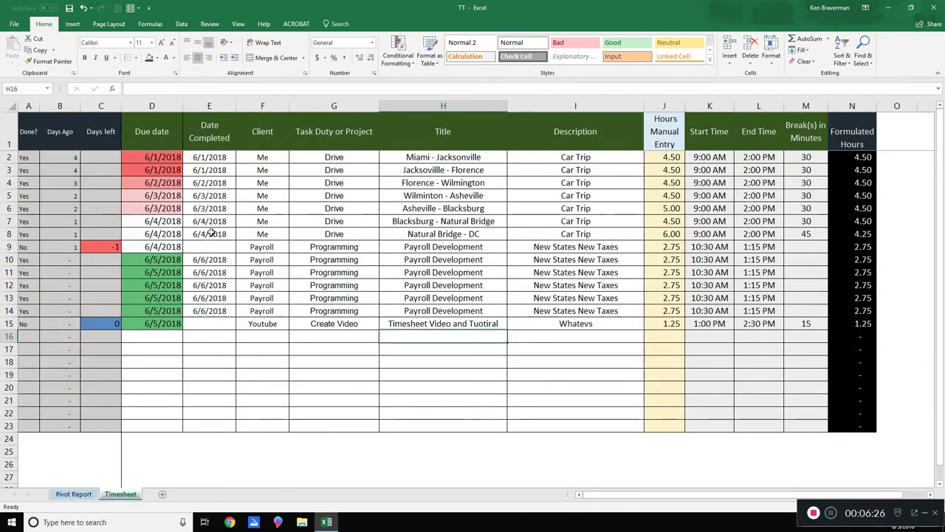
drag(183, 157, 686, 336)
key(Delete)
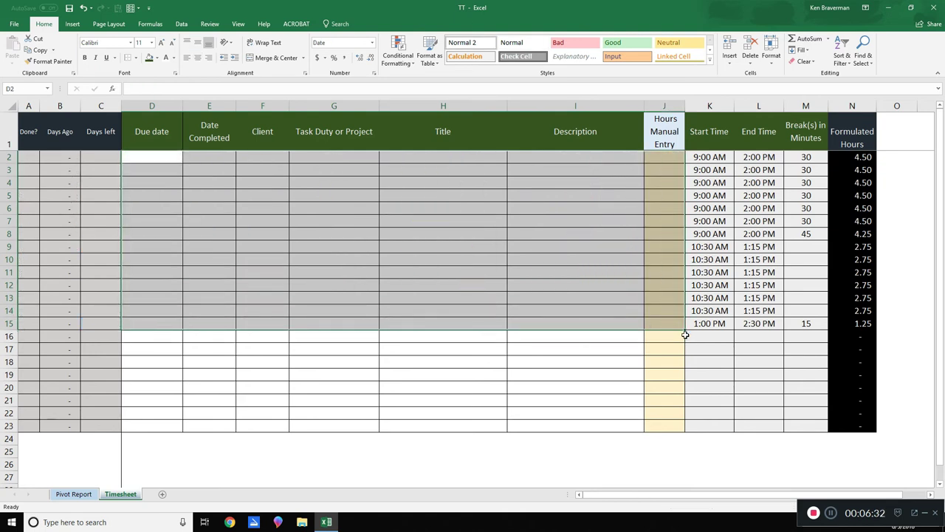
drag(709, 157, 803, 323)
key(Delete)
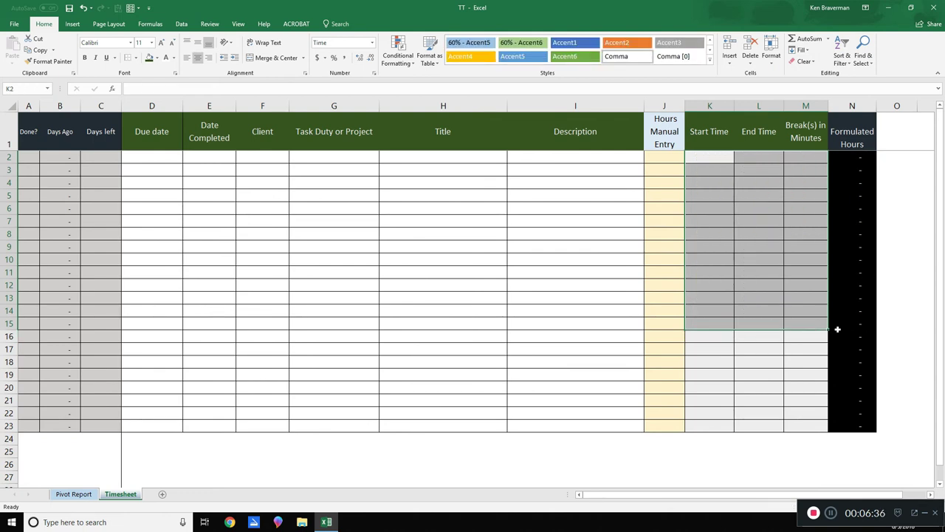
click(838, 330)
click(555, 314)
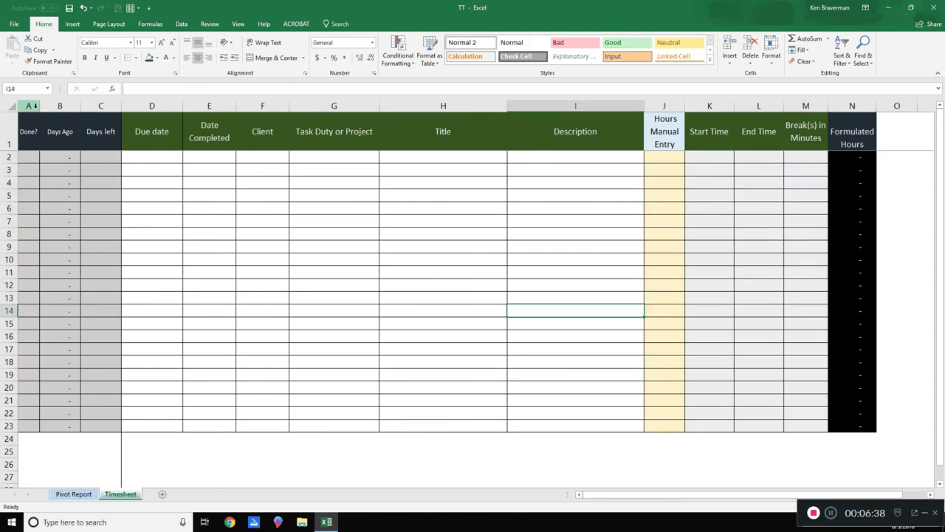
drag(33, 106, 89, 100)
click(852, 105)
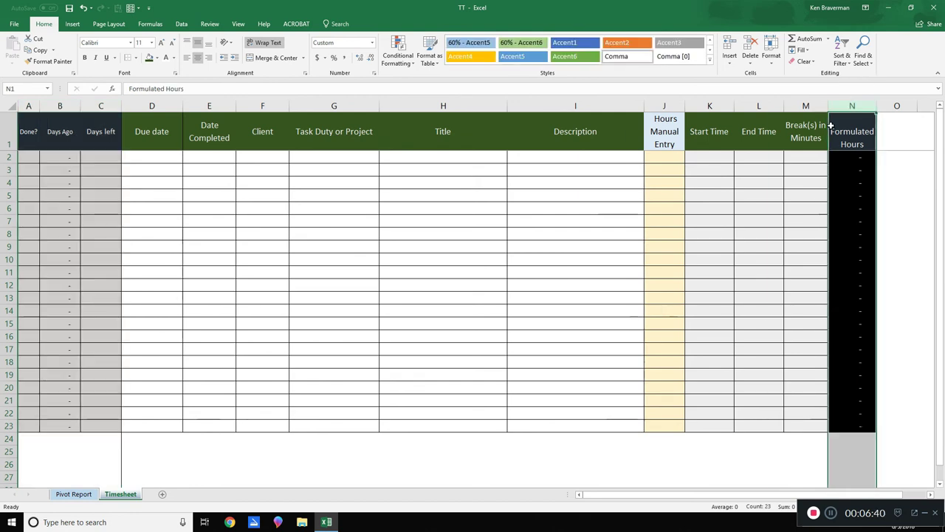
click(597, 285)
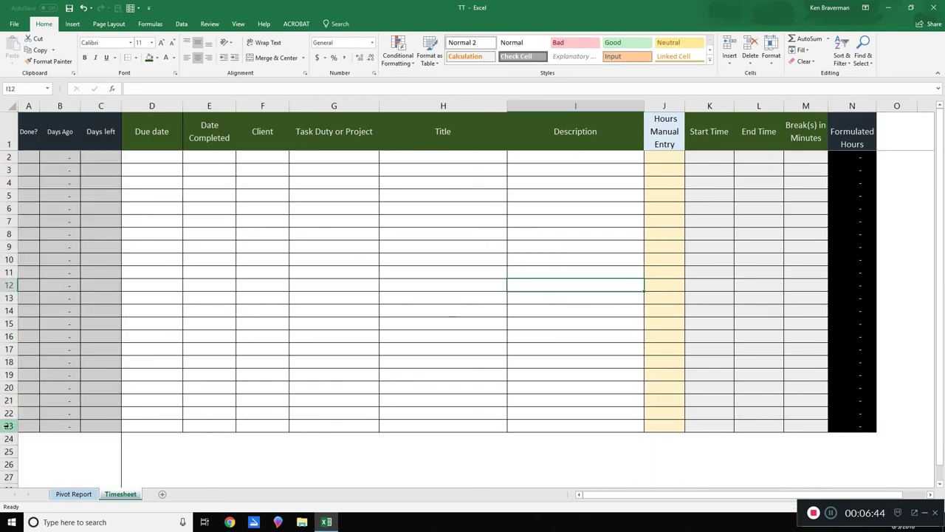
Fill row 23 of the timesheet, columns A through N, down to row 99 to extend its formulas and formatting.
click(200, 347)
drag(24, 428, 859, 425)
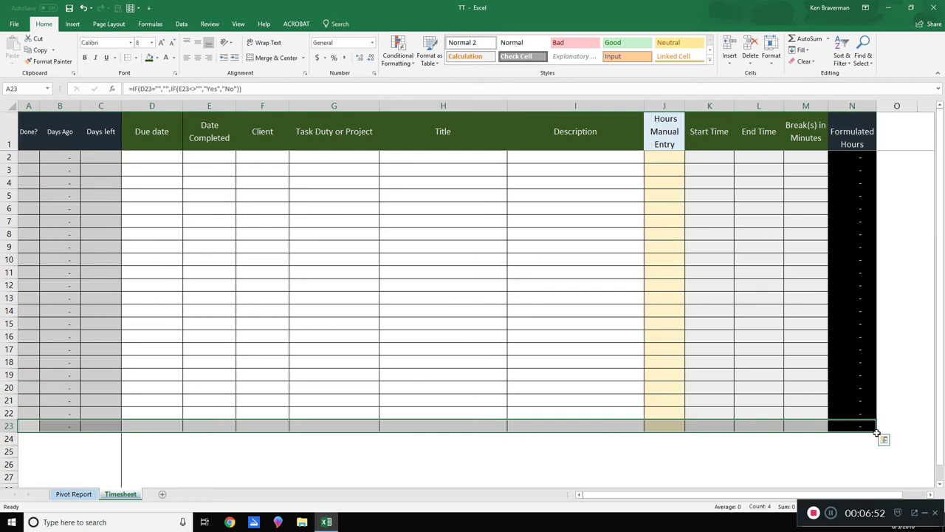
drag(877, 433, 787, 466)
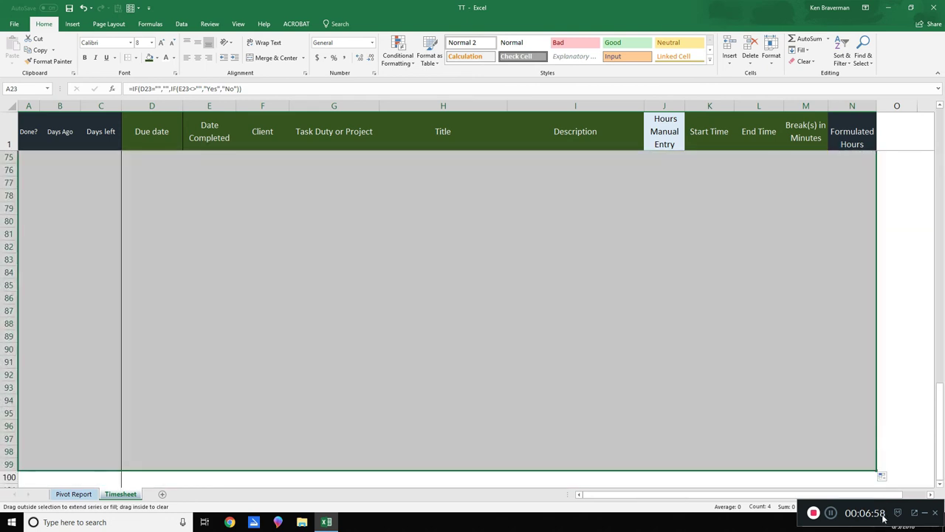
click(536, 384)
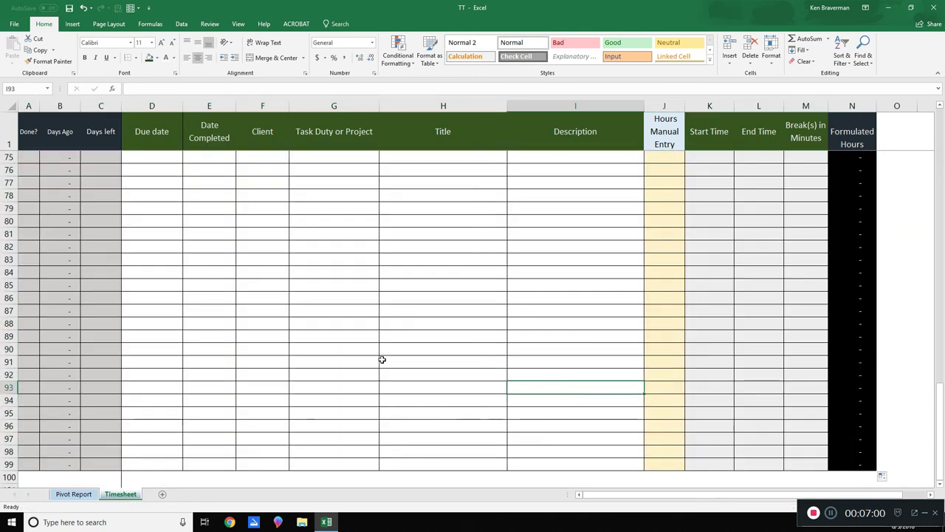
Examine the extended blank timesheet from the first entry row down to row 99 and back.
scroll(381, 359, up, 5)
scroll(379, 360, up, 14)
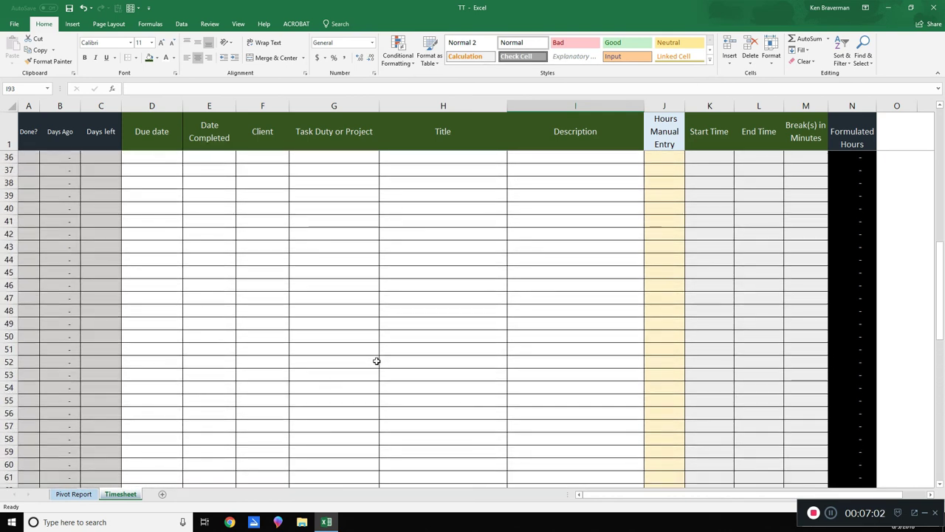
scroll(376, 361, up, 5)
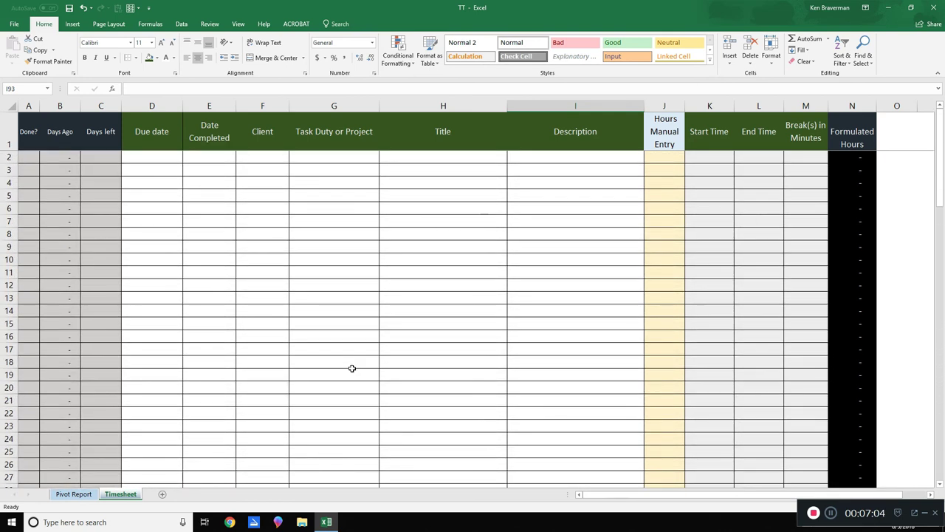
click(233, 285)
scroll(265, 259, down, 15)
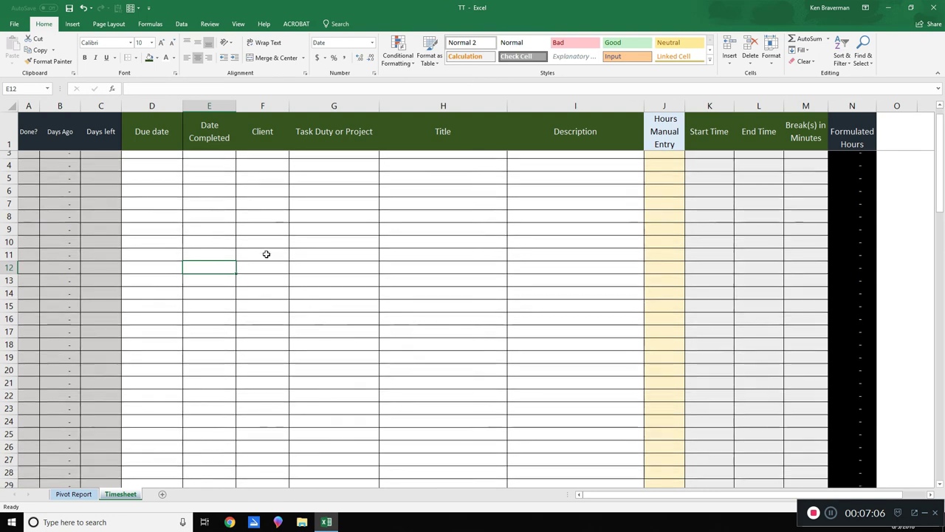
scroll(264, 259, down, 9)
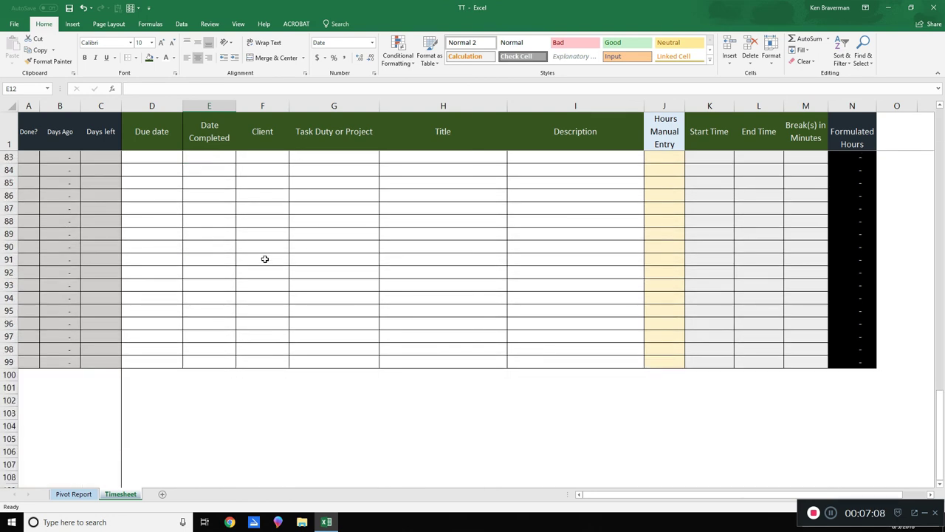
scroll(265, 258, up, 20)
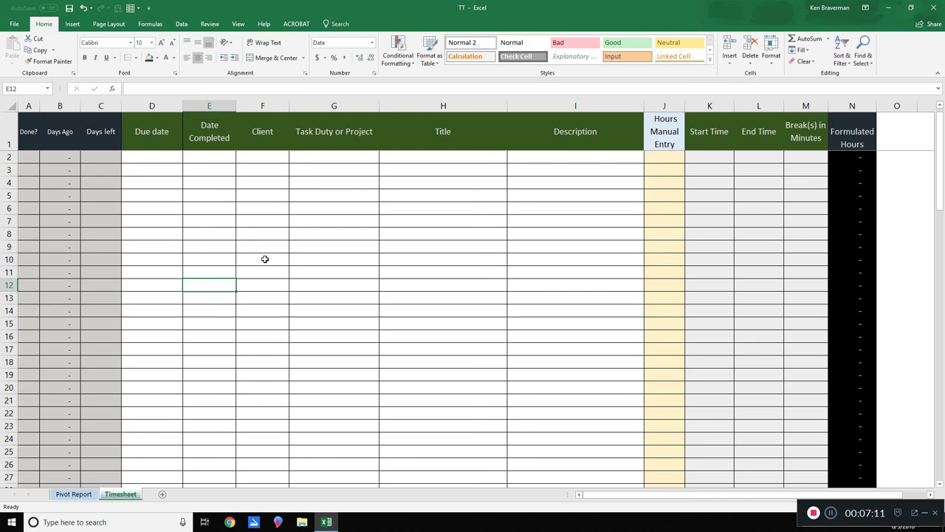
click(149, 159)
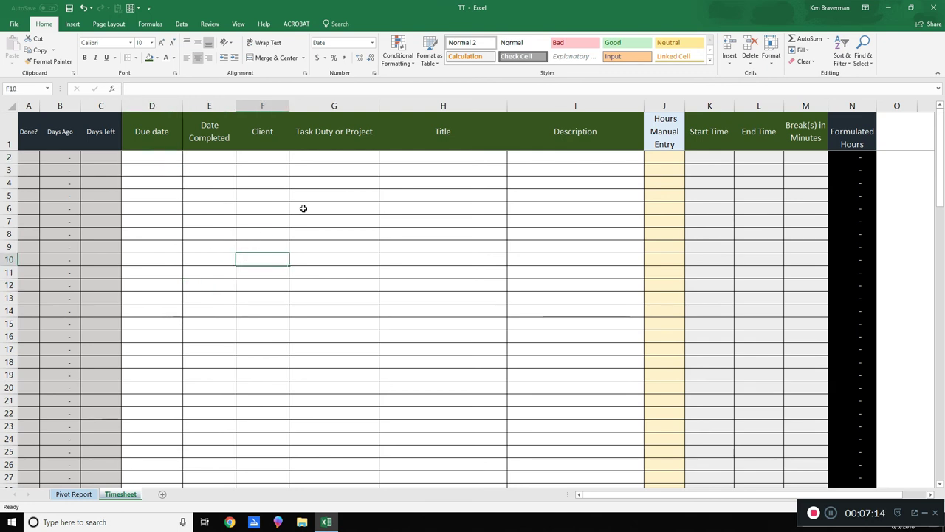
Refresh the pivot table on the Pivot Report sheet to match the cleared timesheet.
click(83, 494)
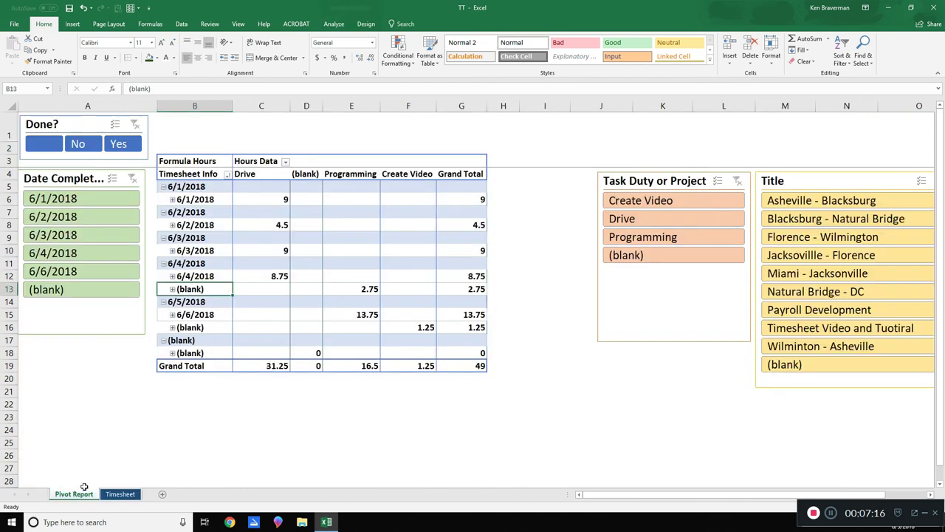
right_click(277, 237)
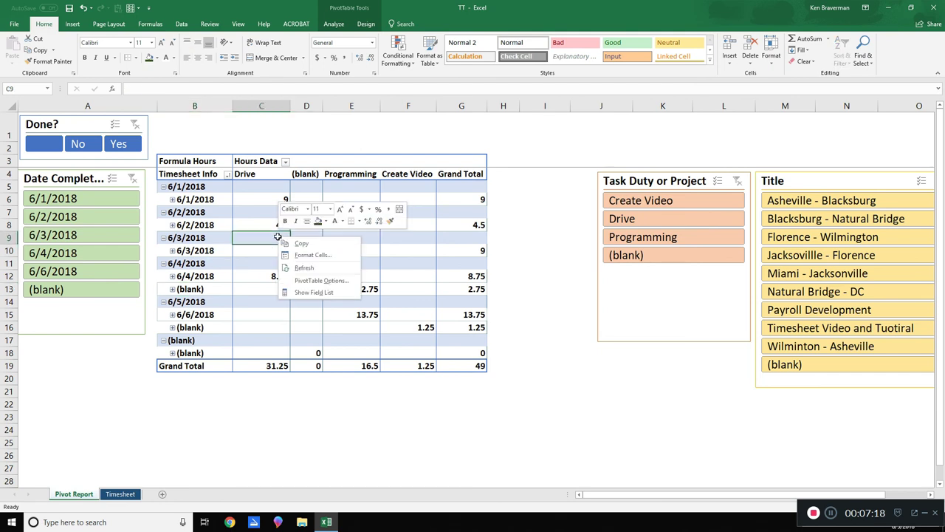
click(302, 268)
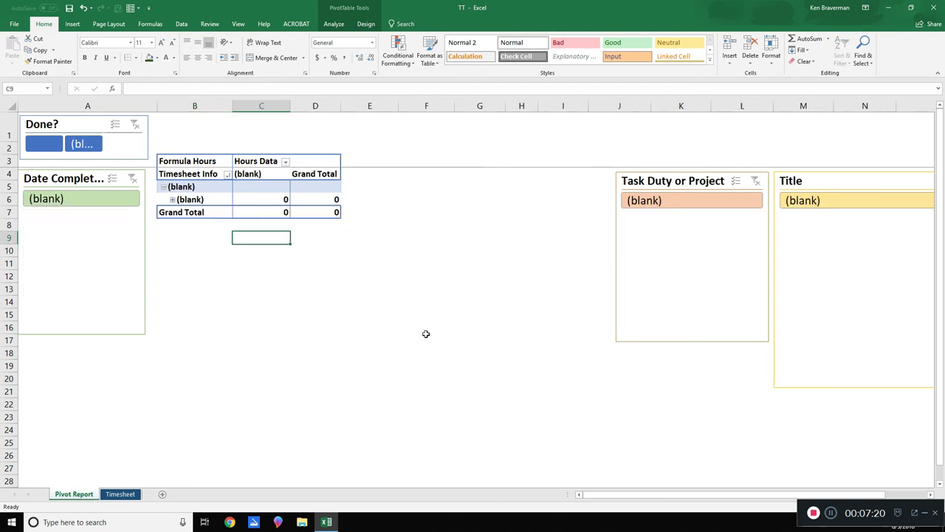
click(373, 353)
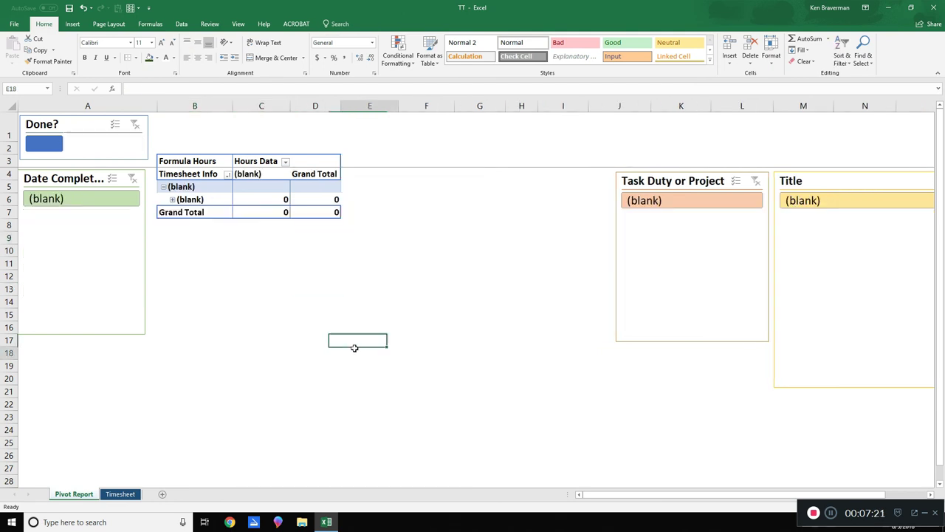
Show the pivot table's field list and move Task Duty or Project from Columns to Rows, between Due date and Date Completed.
right_click(262, 201)
click(300, 345)
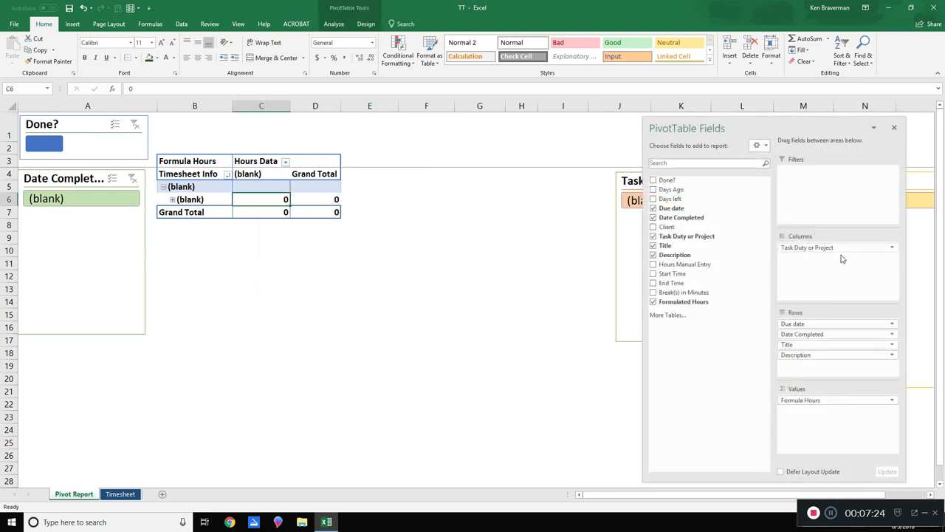
drag(830, 253, 837, 332)
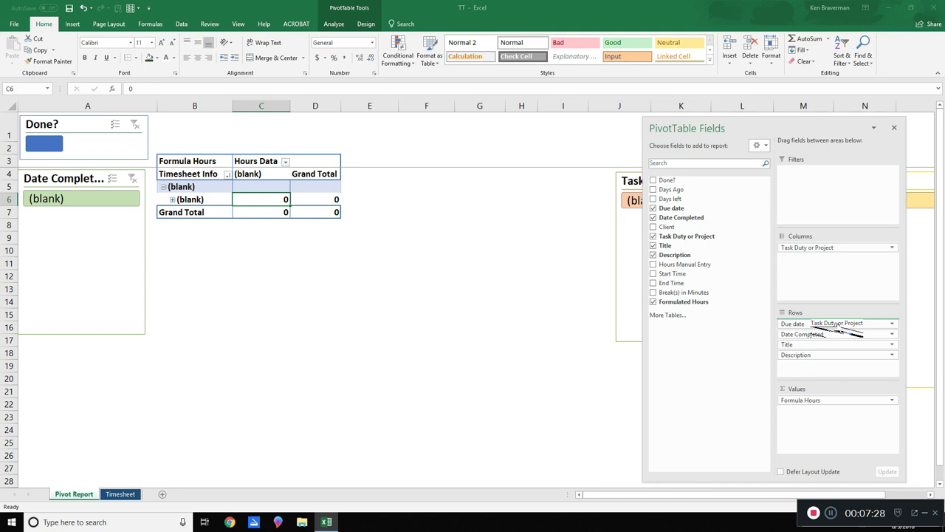
drag(837, 332, 839, 337)
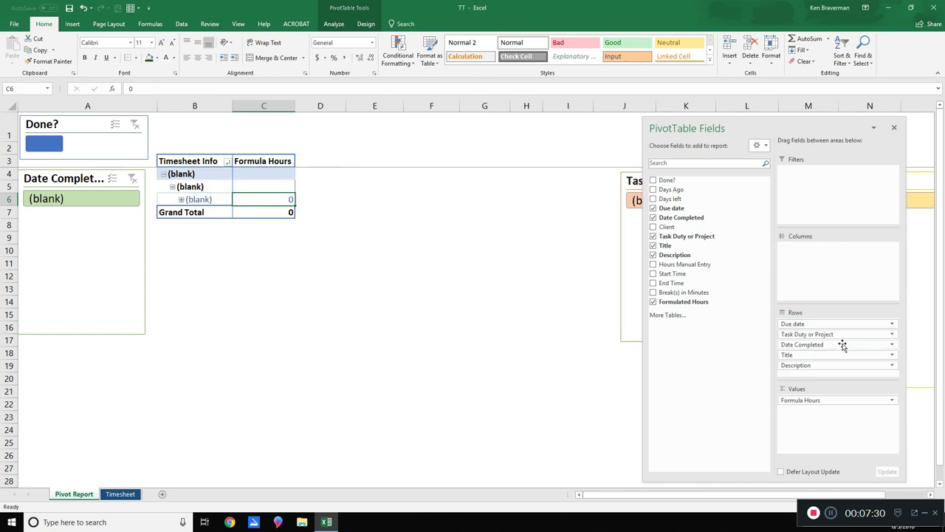
click(375, 314)
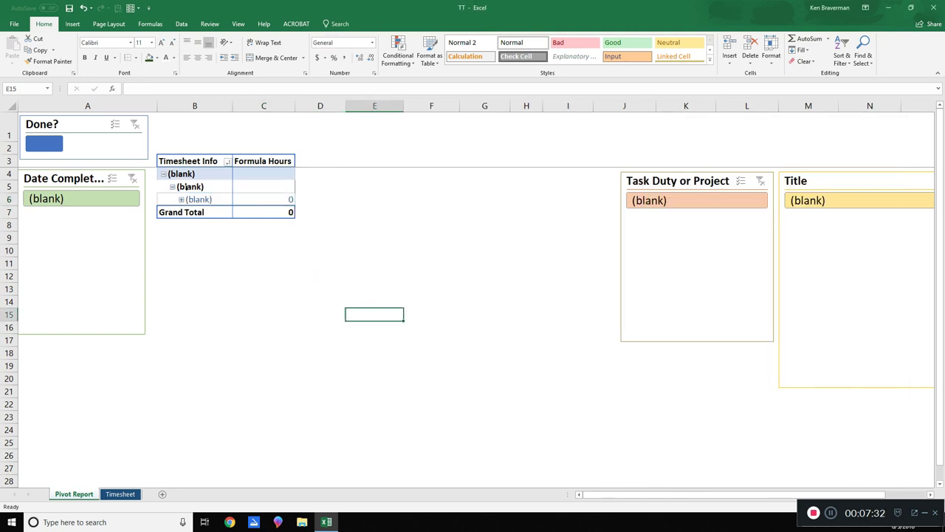
click(120, 495)
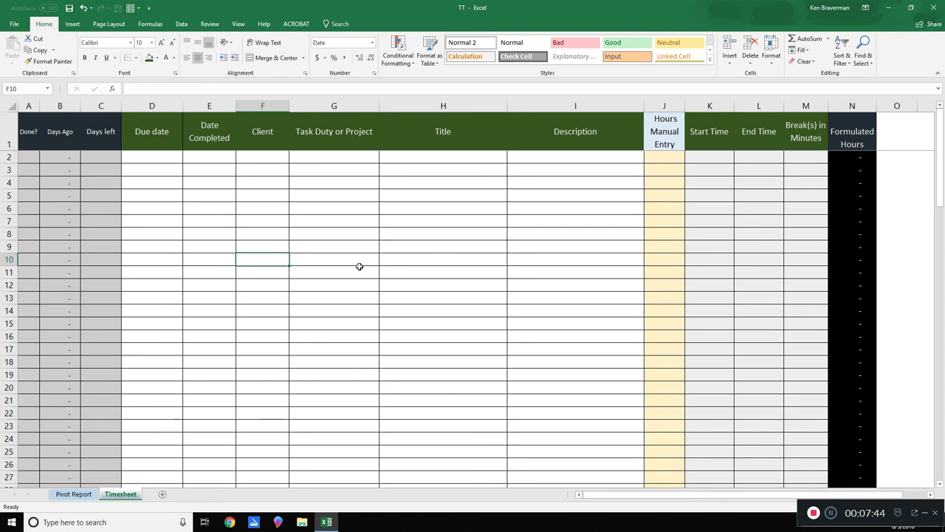
click(74, 494)
click(290, 197)
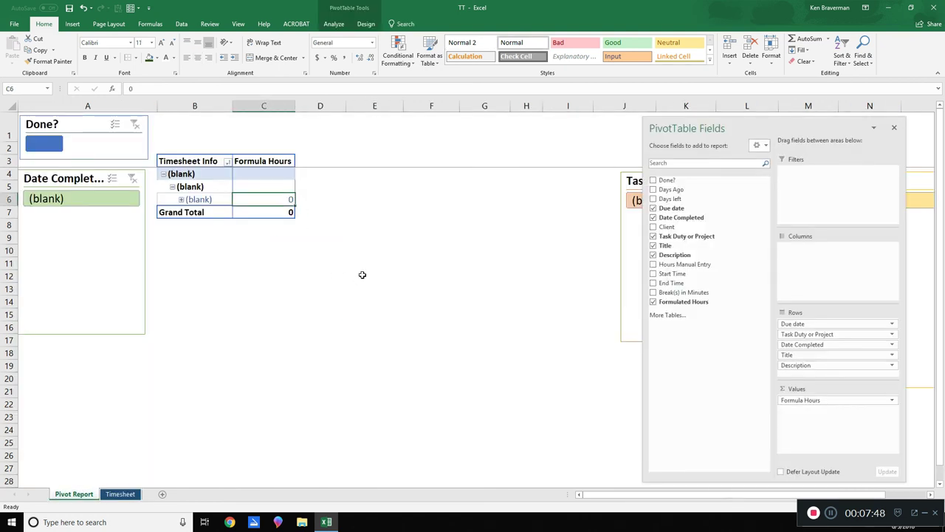